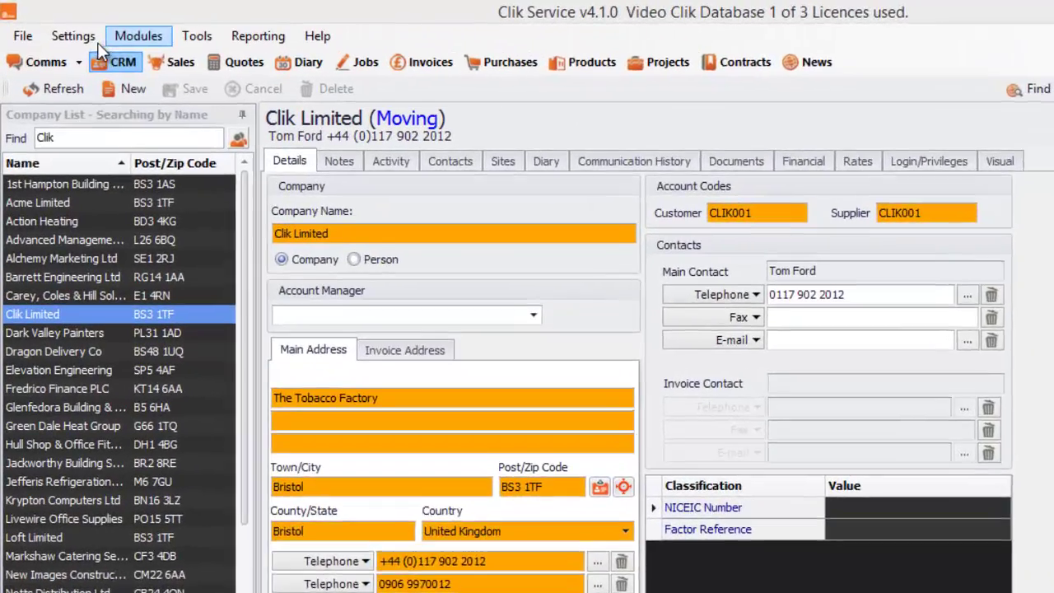
Step: In the timesheet settings, set the analysis display format to Decimal and accept the settings
left_click(56, 26)
left_click(97, 65)
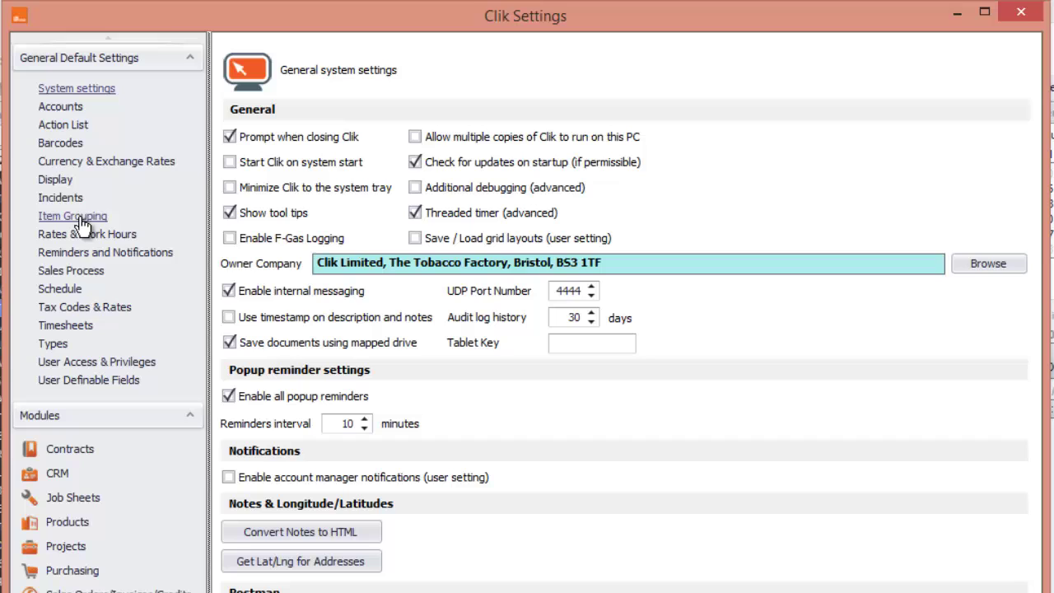
left_click(75, 326)
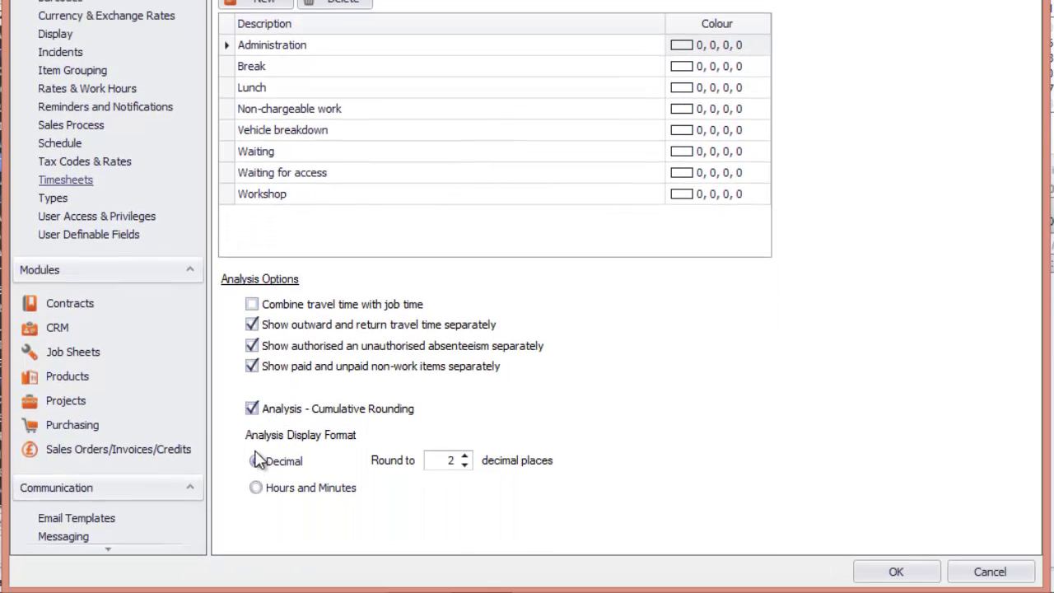
left_click(256, 461)
left_click(891, 570)
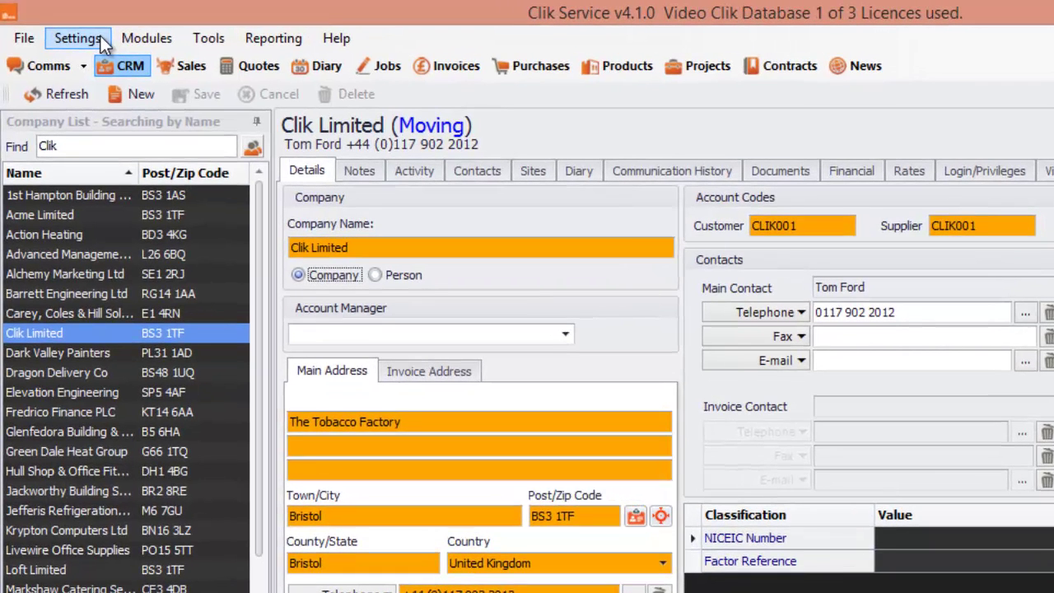
Step: In the first staff member's timesheet work times, mark lunch as paid in both the paid options and non-work types, and save the record
left_click(78, 38)
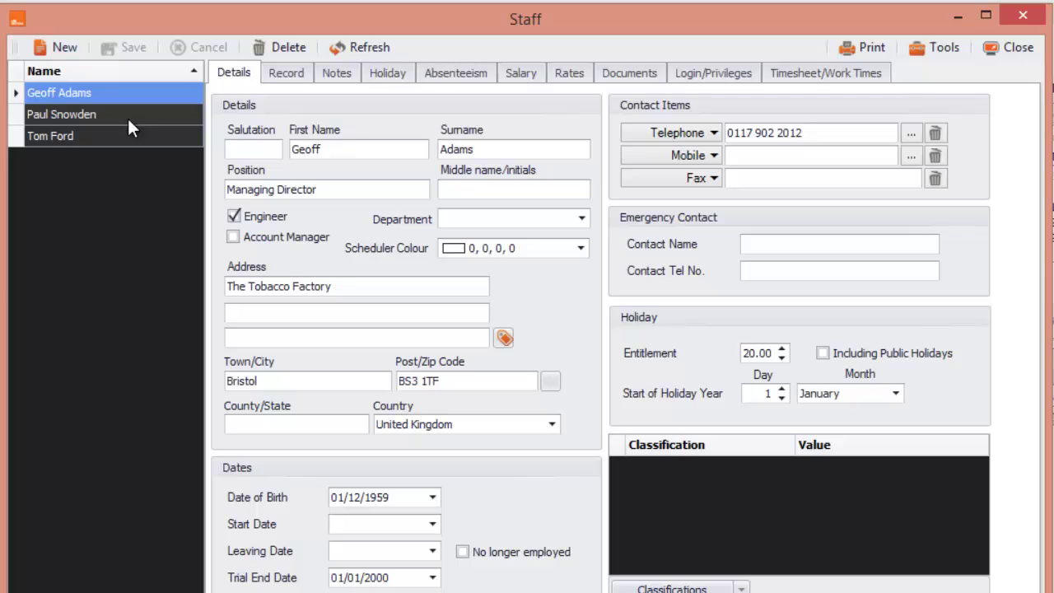
left_click(802, 76)
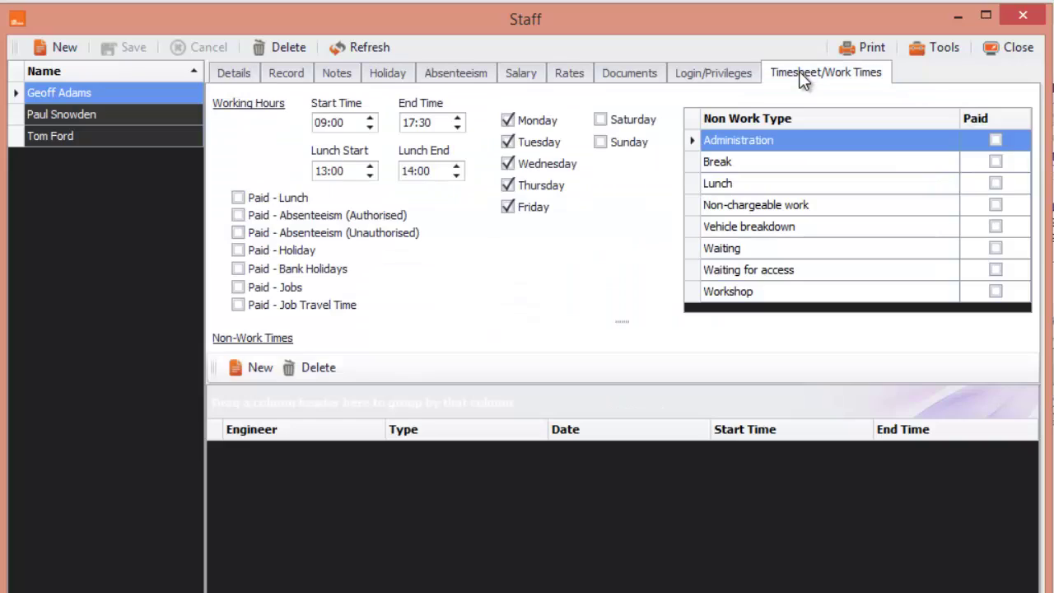
left_click(243, 202)
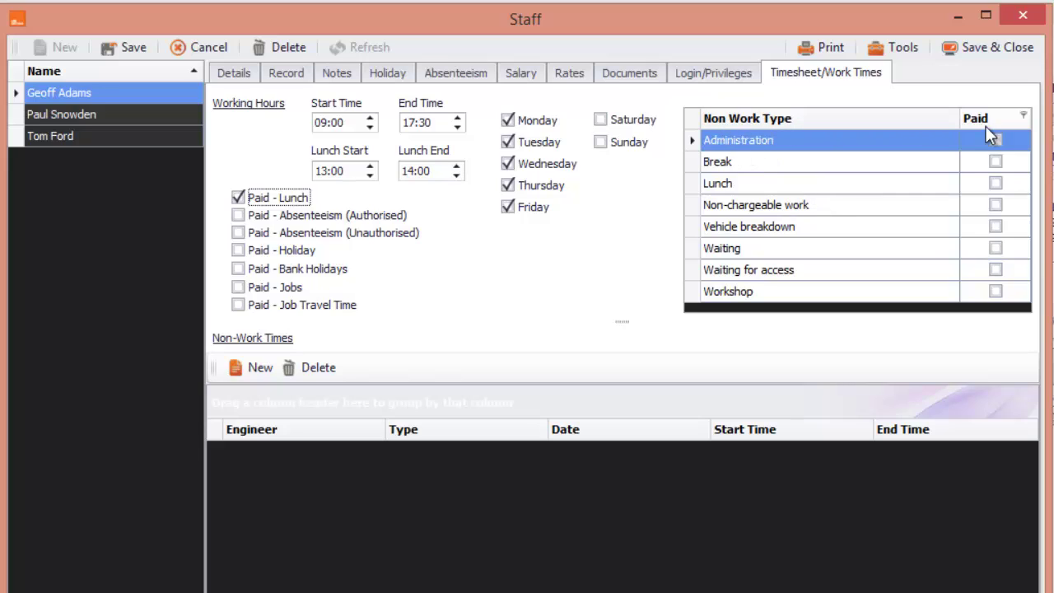
left_click(995, 183)
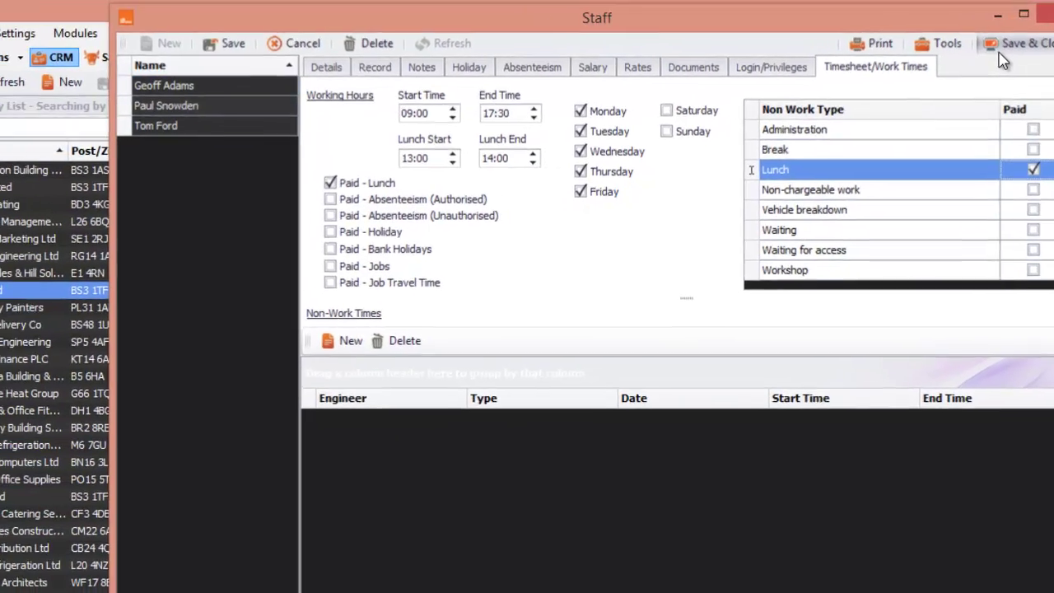
left_click(1000, 53)
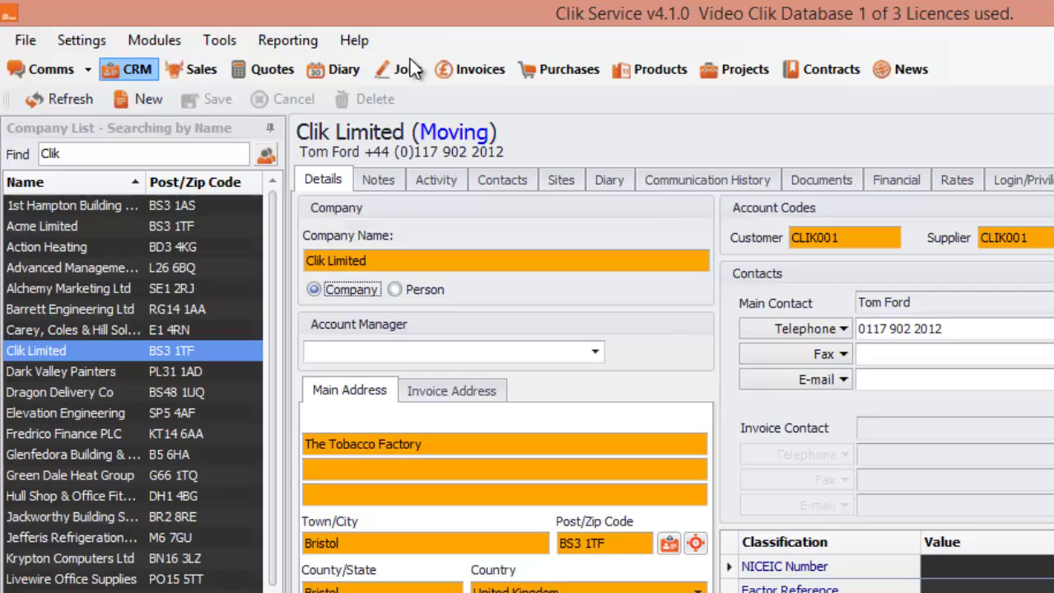
Step: Create a new job sheet and add a time item for the first listed engineer at the Normal Rate
left_click(412, 69)
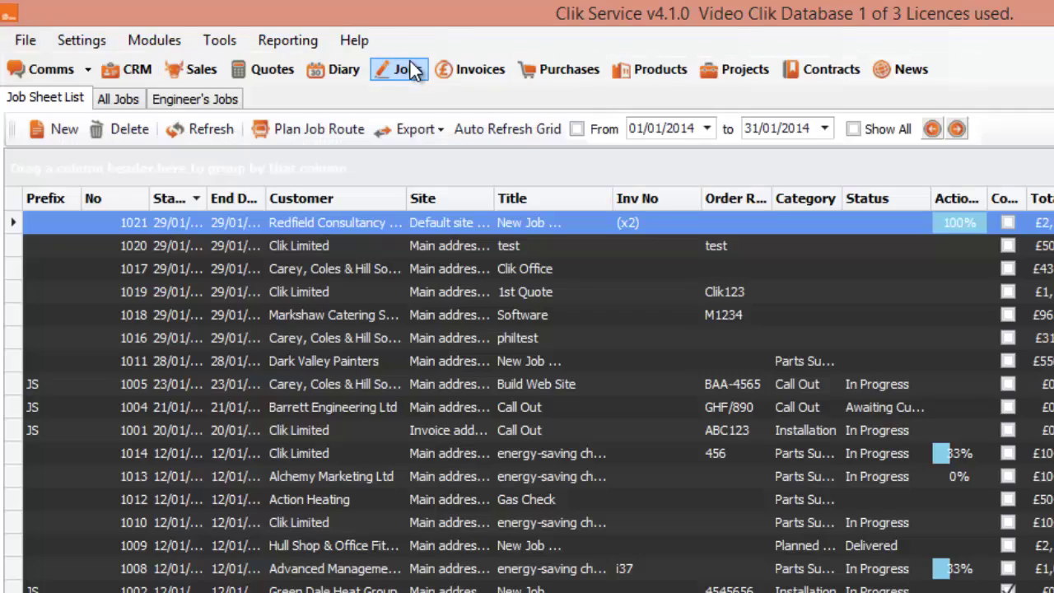
left_click(64, 128)
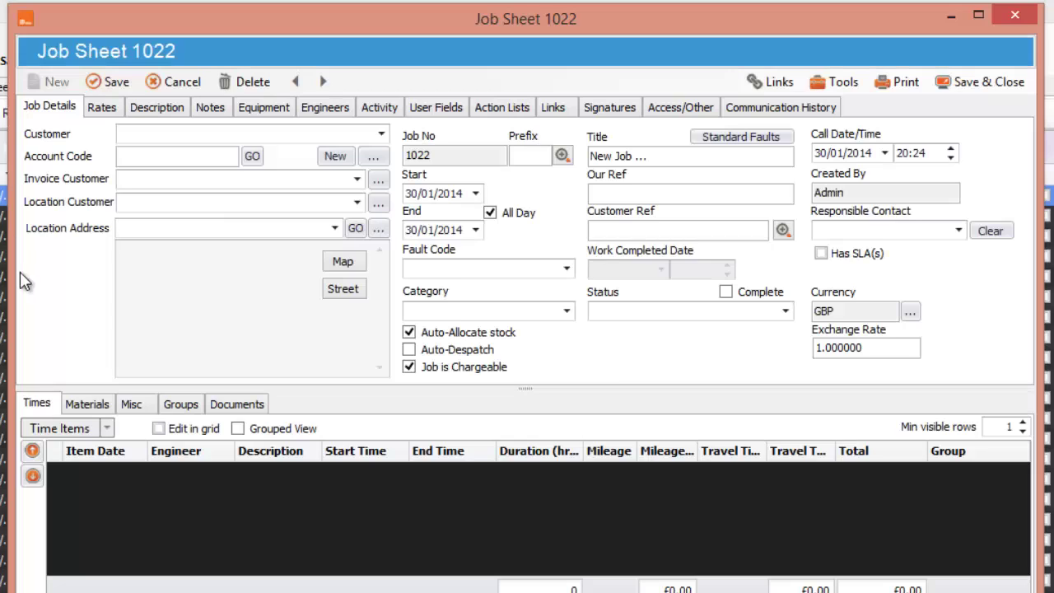
left_click(106, 428)
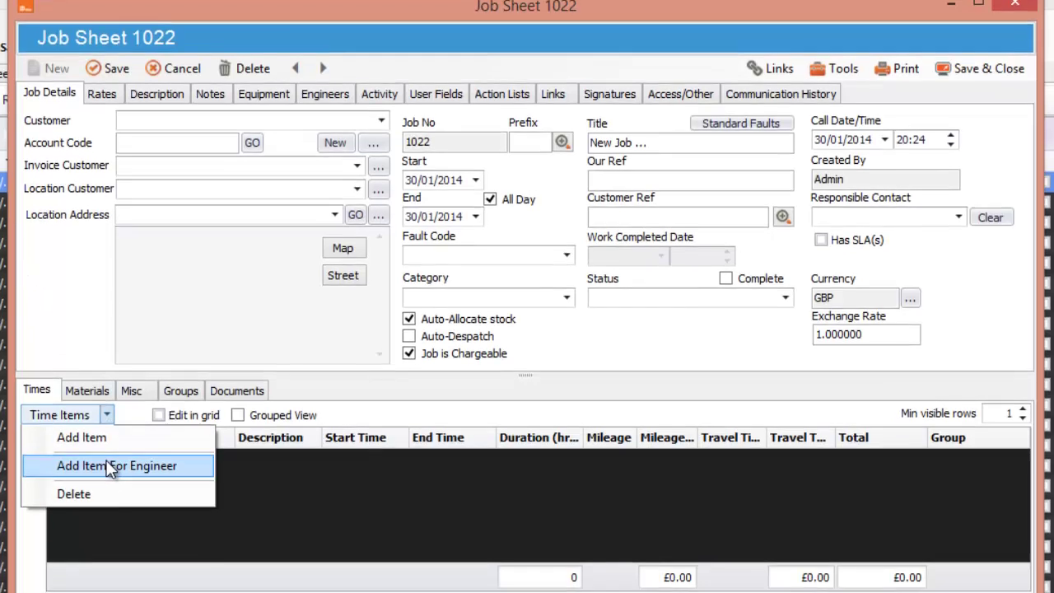
left_click(111, 466)
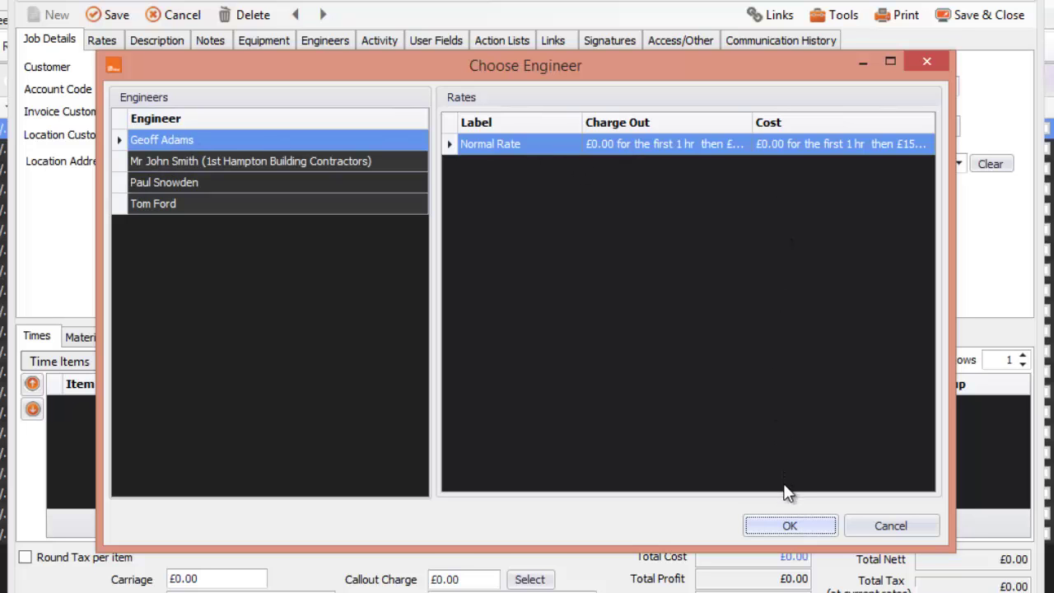
left_click(796, 525)
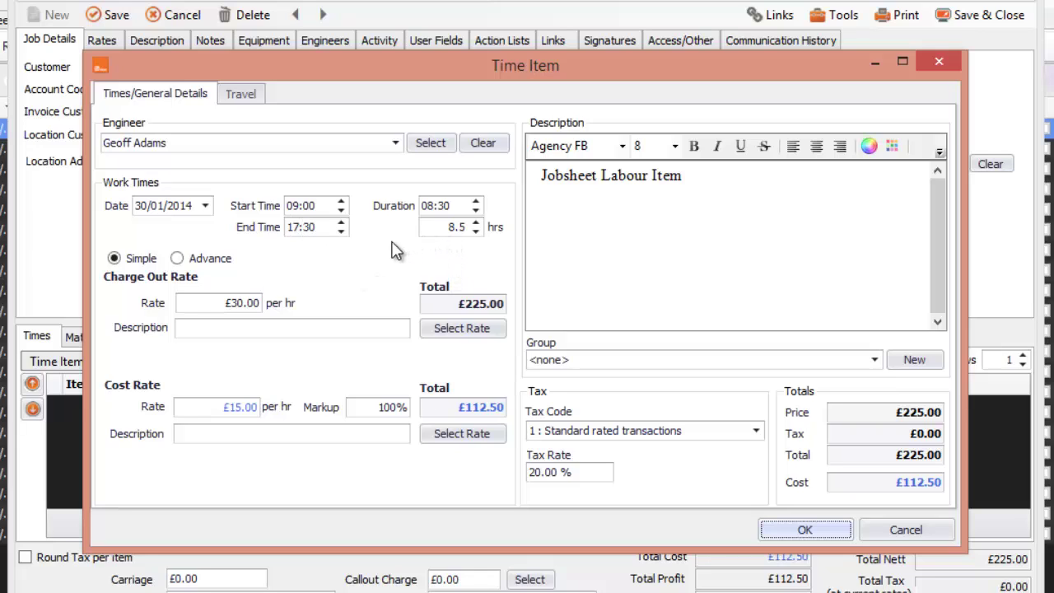
Step: Set the time item's end time to 13:00, accept it, and add the engineer to the job
left_click(340, 231)
left_click(340, 231)
left_click(341, 231)
left_click(340, 231)
left_click(305, 230)
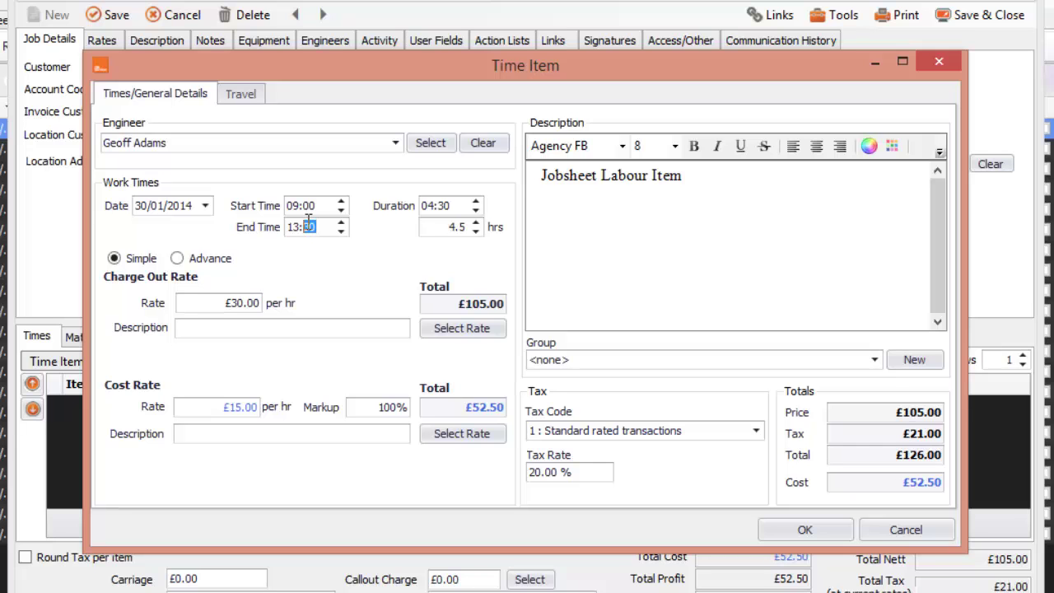
type("00")
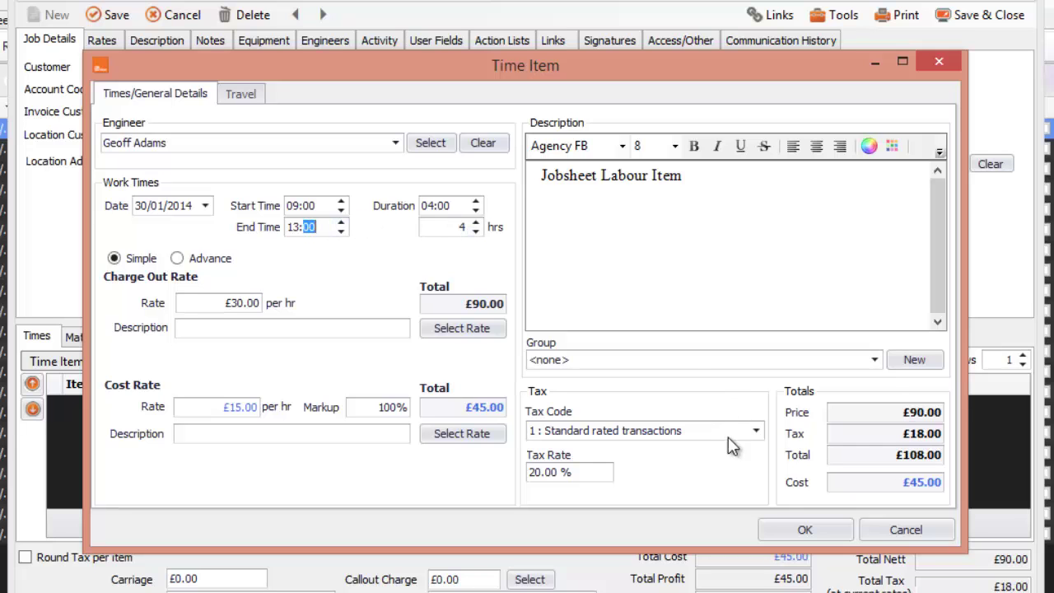
left_click(803, 530)
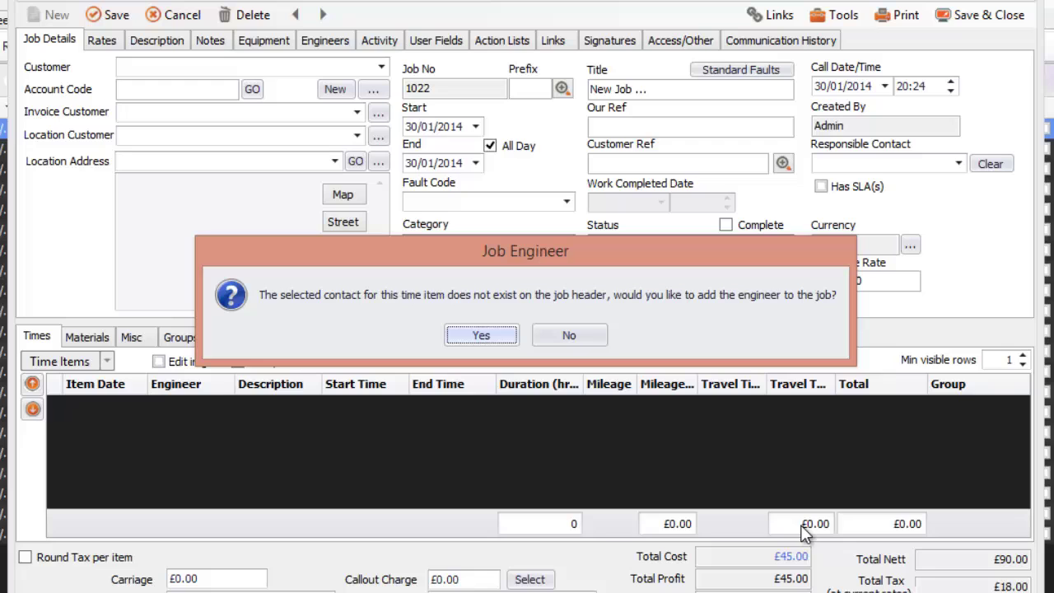
left_click(492, 339)
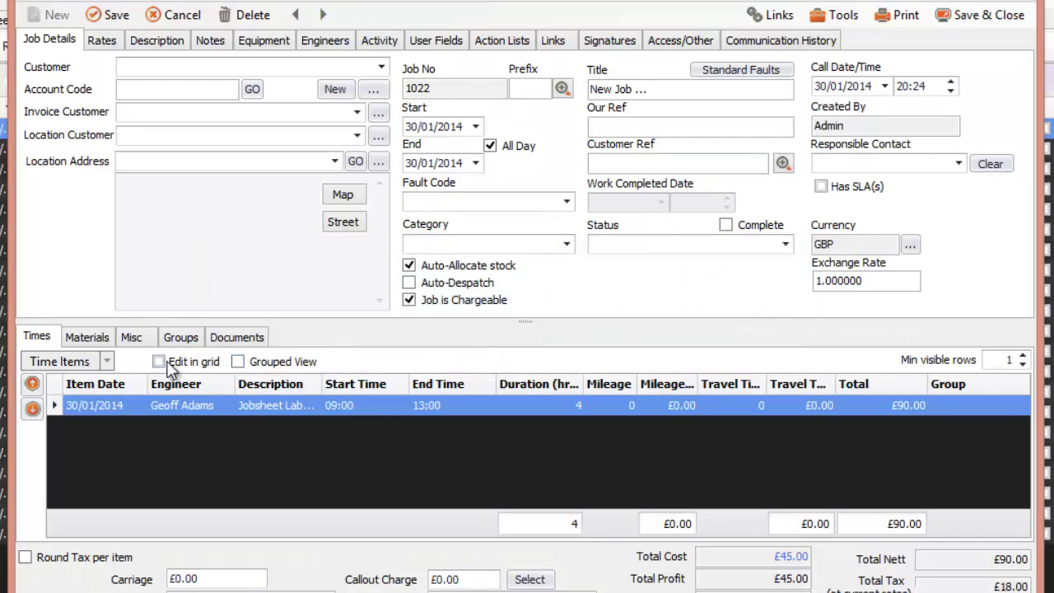
Step: Add a second time item for the same engineer at the Normal Rate, with the start time set to 14:00
left_click(107, 361)
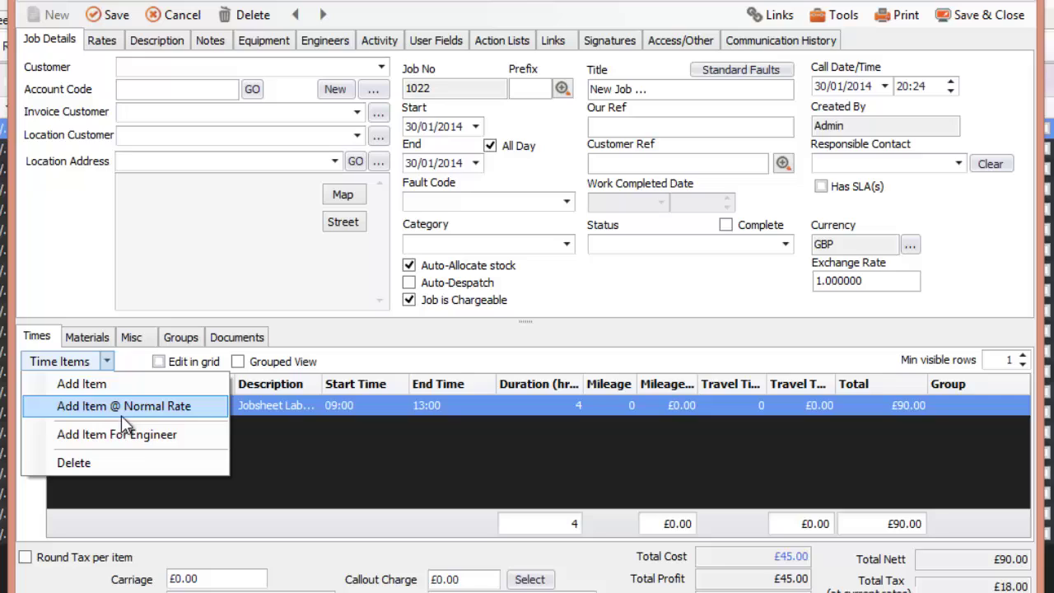
left_click(129, 434)
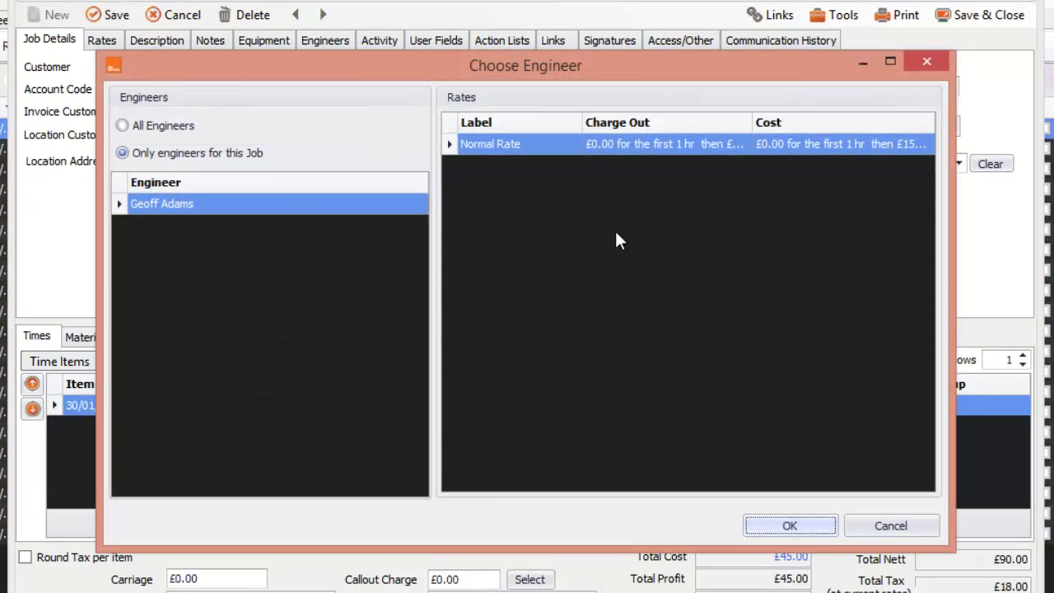
left_click(777, 525)
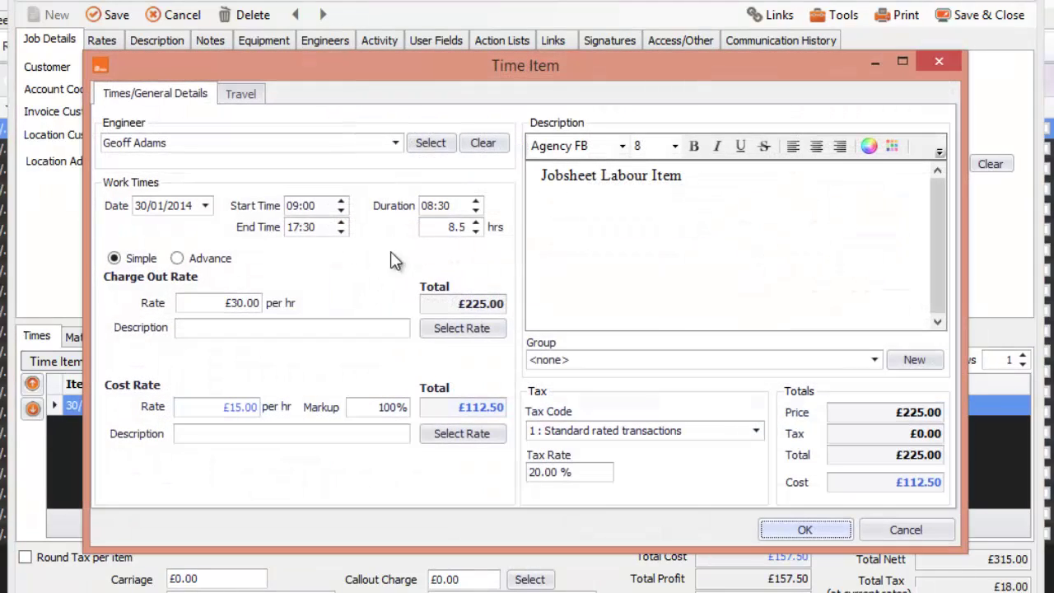
left_click_drag(316, 205, 294, 208)
type("14")
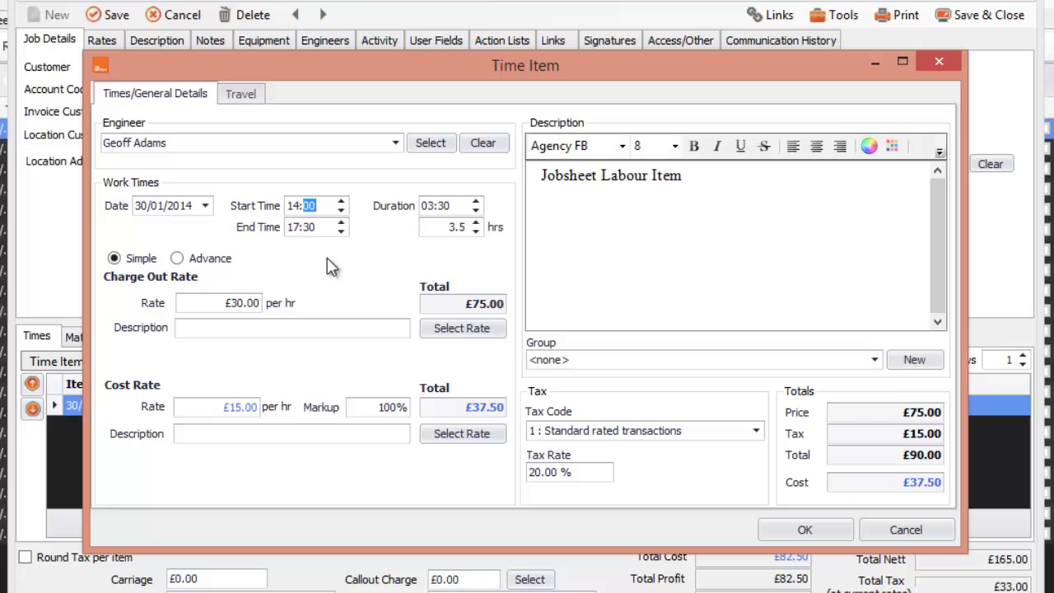
left_click(791, 530)
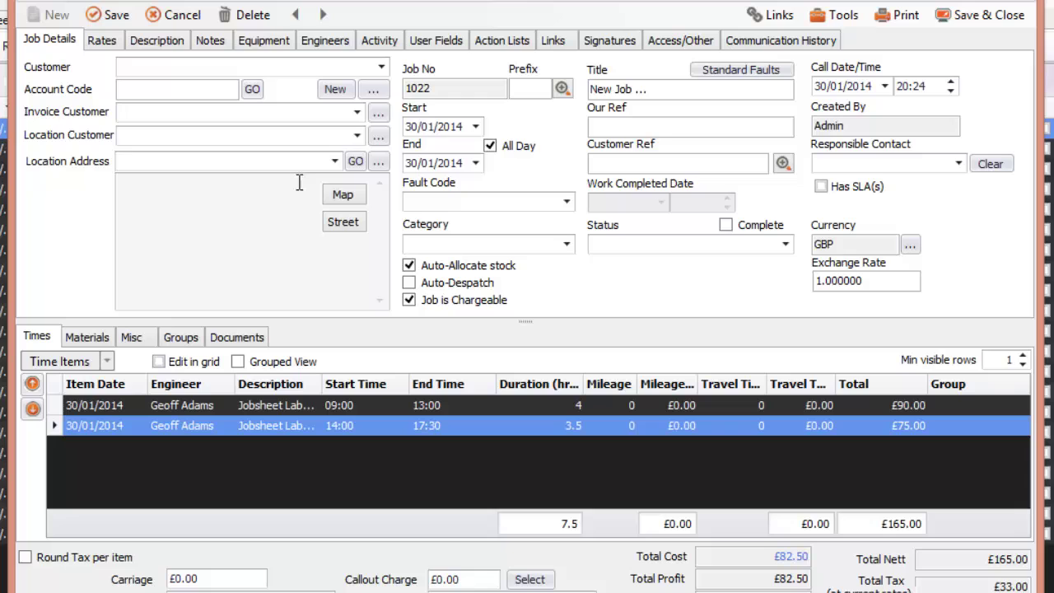
Step: Assign Elevation Engineering as the job sheet's customer, save the job sheet and close it
left_click(382, 67)
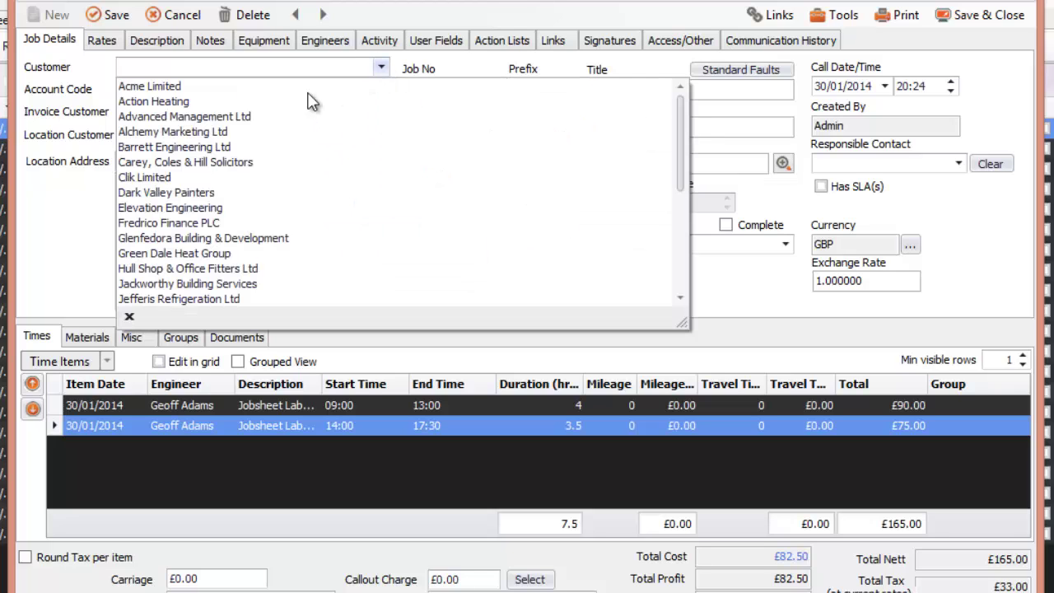
left_click(198, 209)
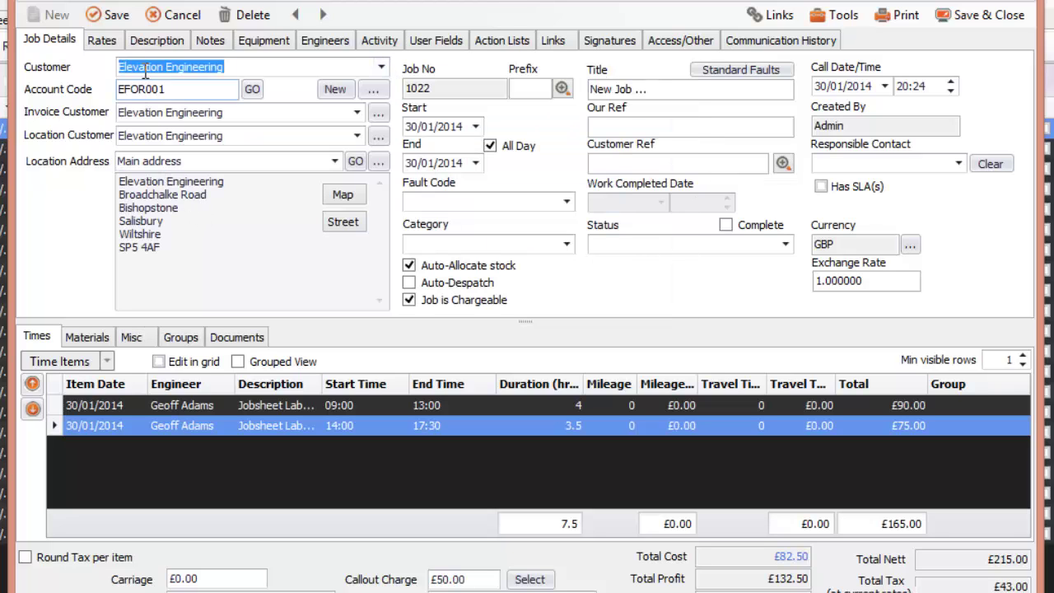
left_click(107, 16)
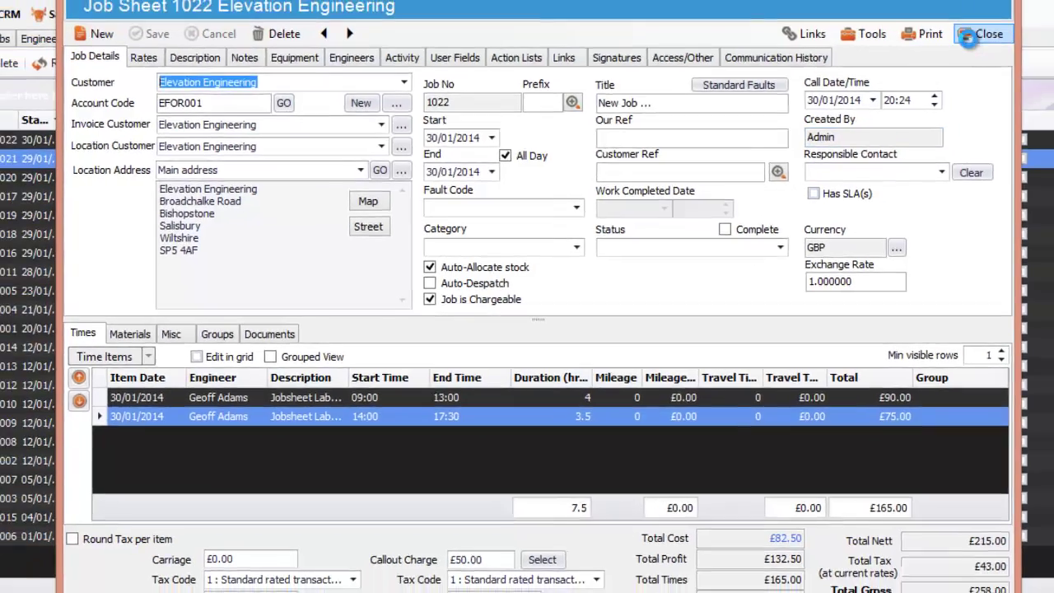
left_click(967, 37)
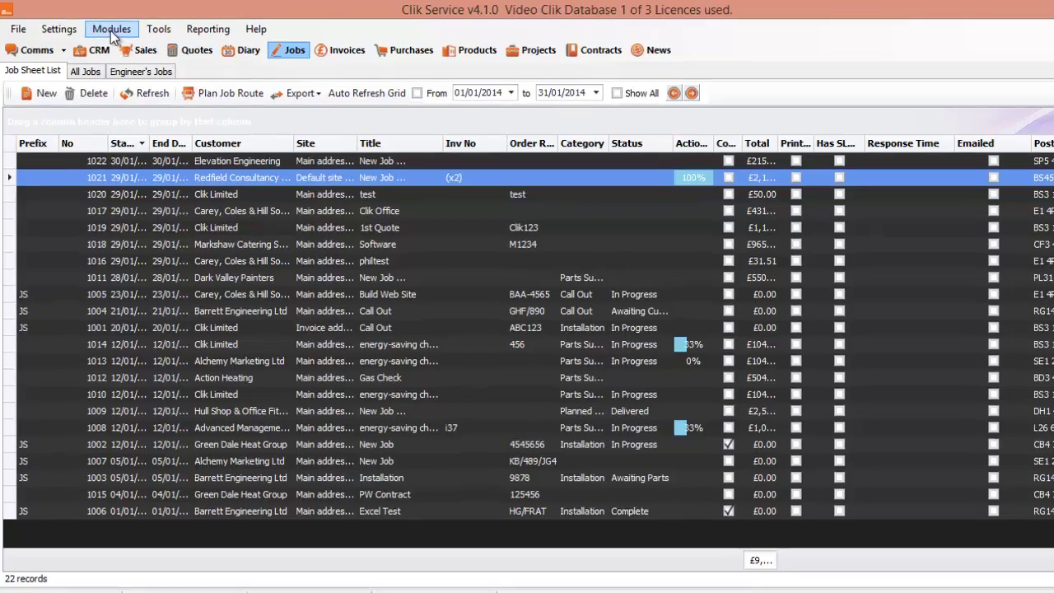
Step: Open Timesheet Analysis and load the weekly timesheet of the engineer assigned to the new job
left_click(111, 31)
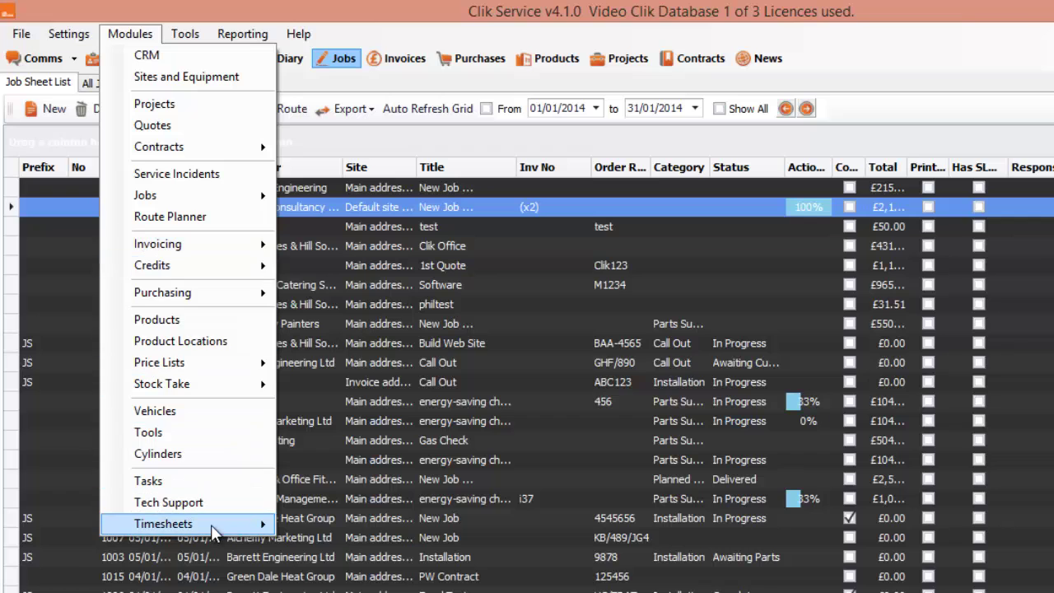
mouse_move(216, 527)
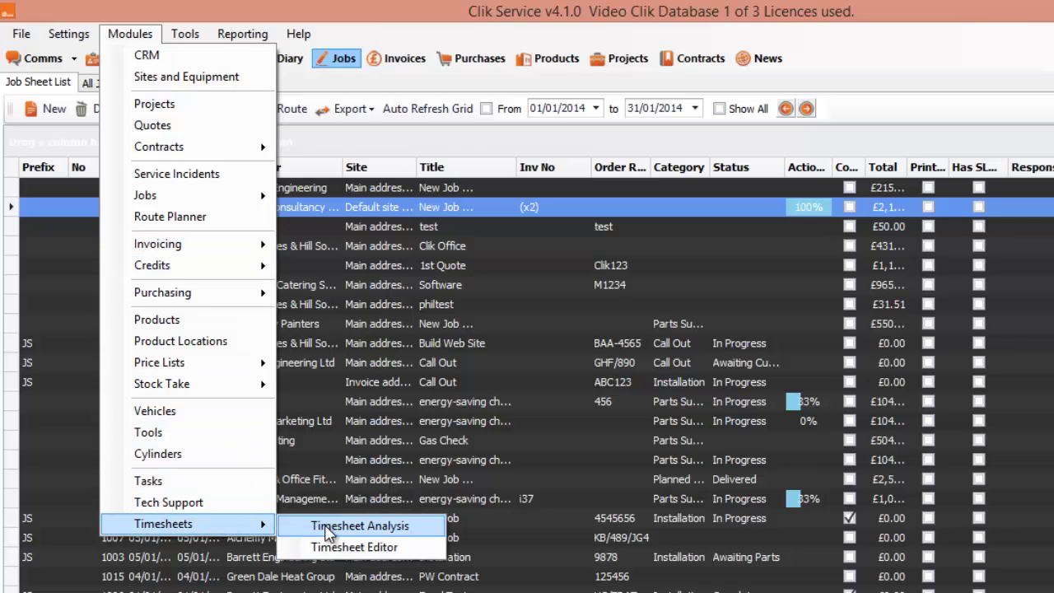
left_click(330, 533)
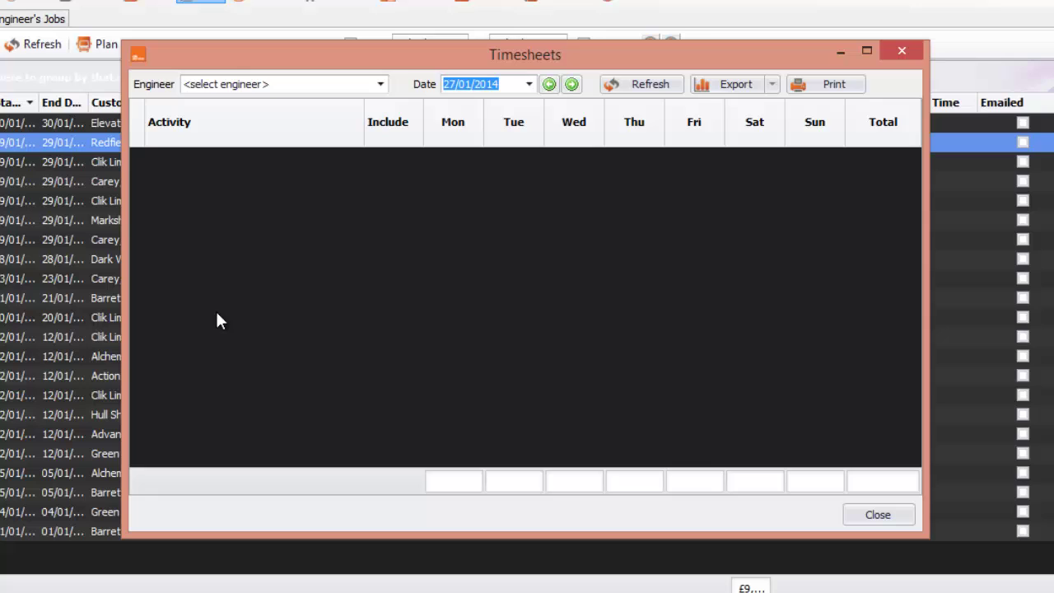
left_click(381, 85)
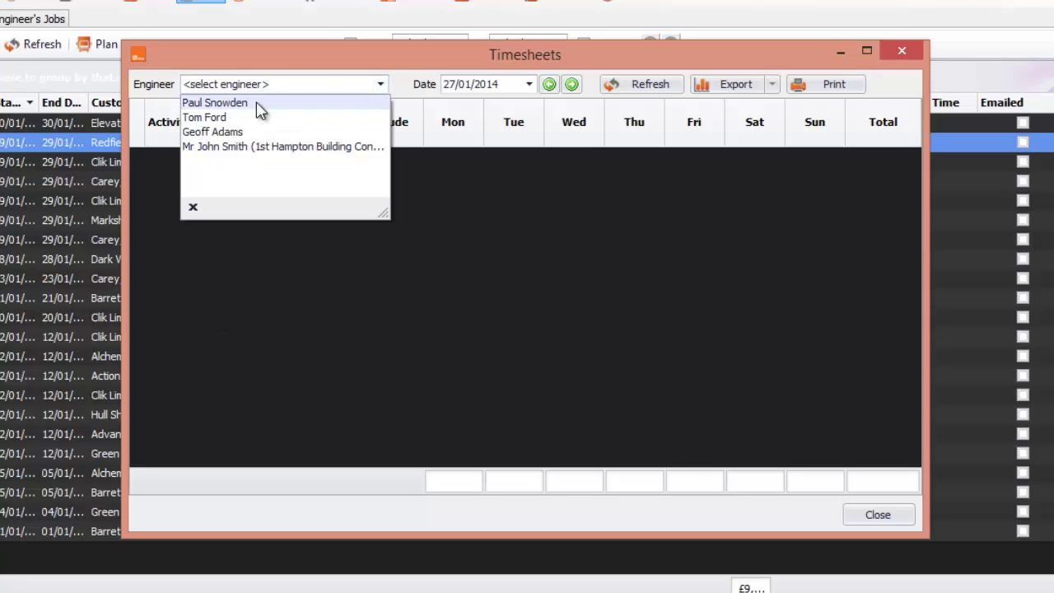
left_click(234, 132)
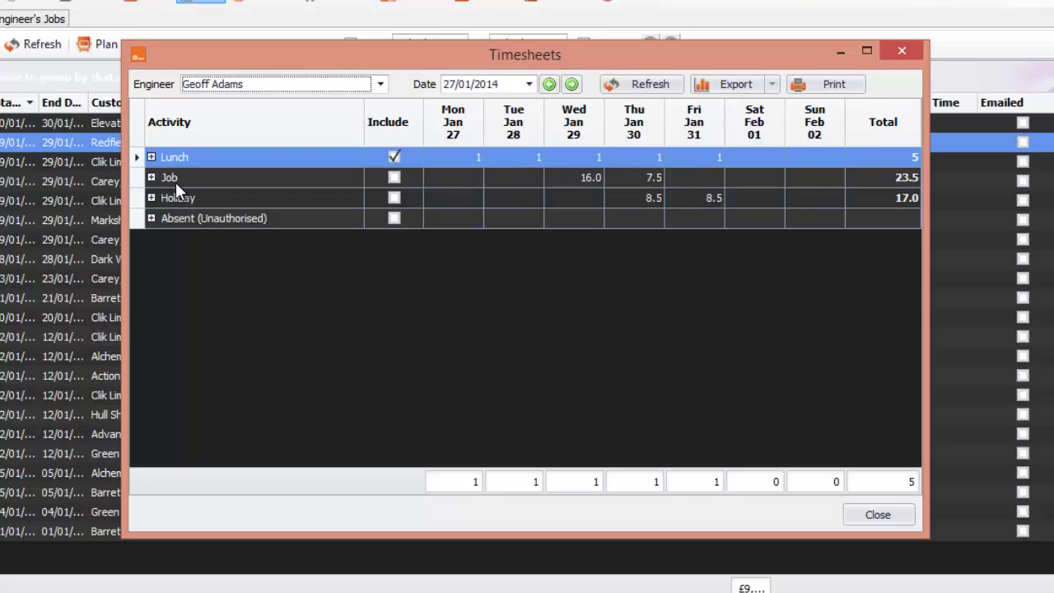
Step: Expand the Job activity and examine the start and end times of the two Elevation Engineering entries
left_click(152, 178)
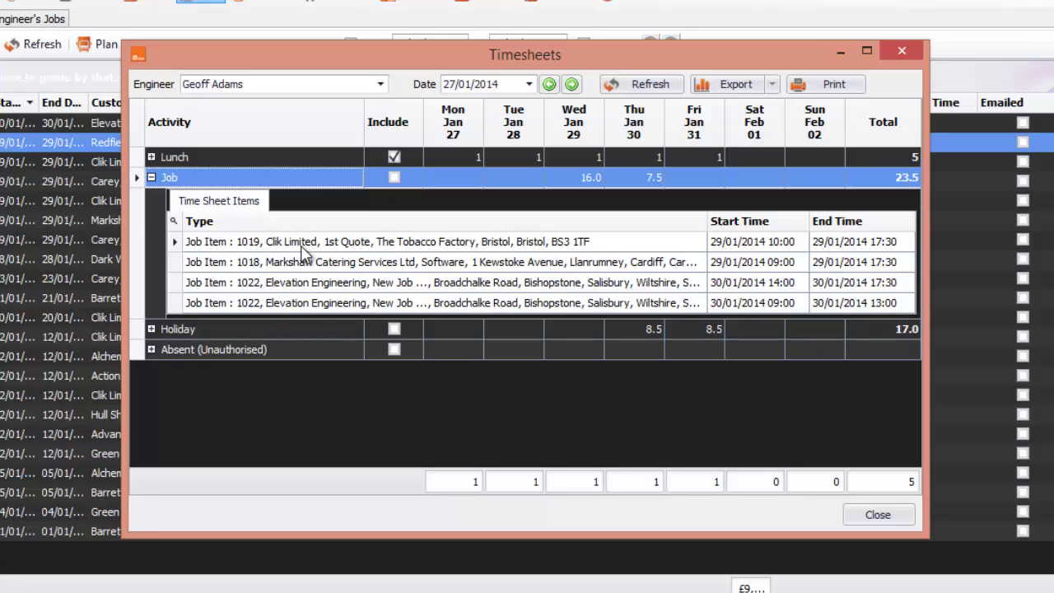
left_click(303, 284)
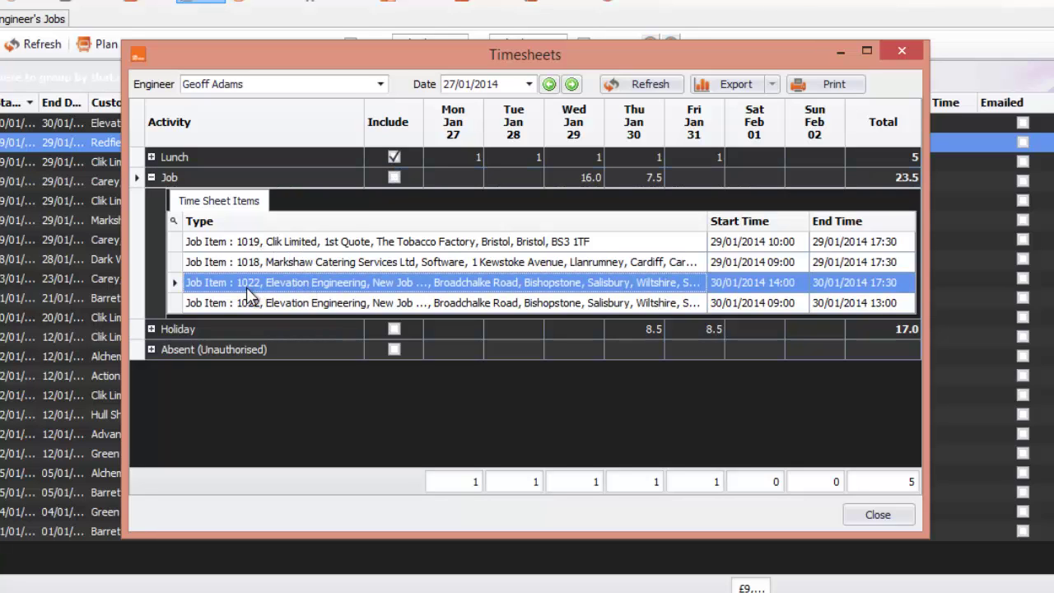
left_click(780, 304)
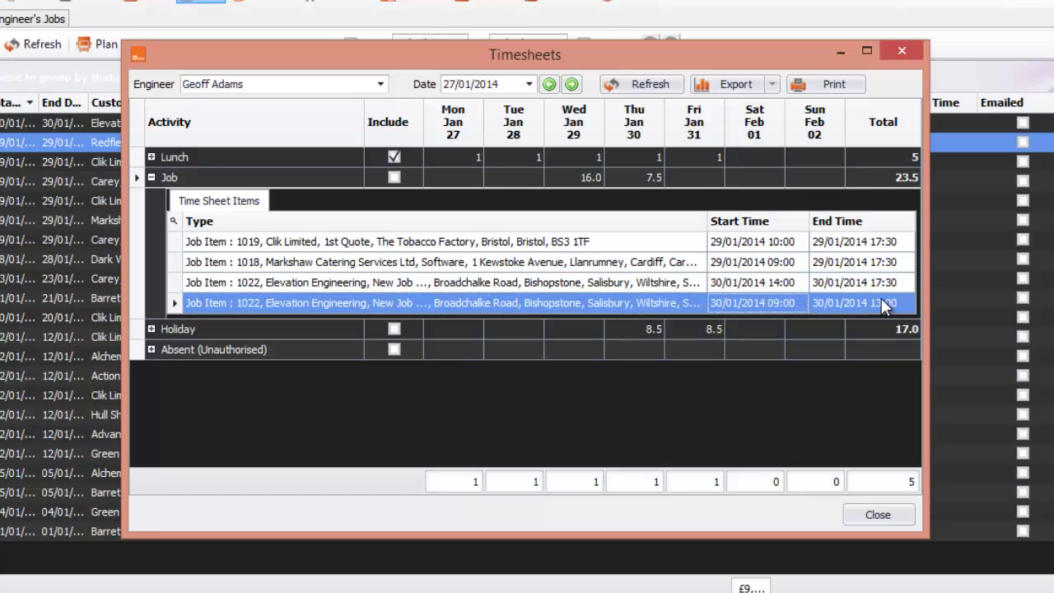
left_click(782, 290)
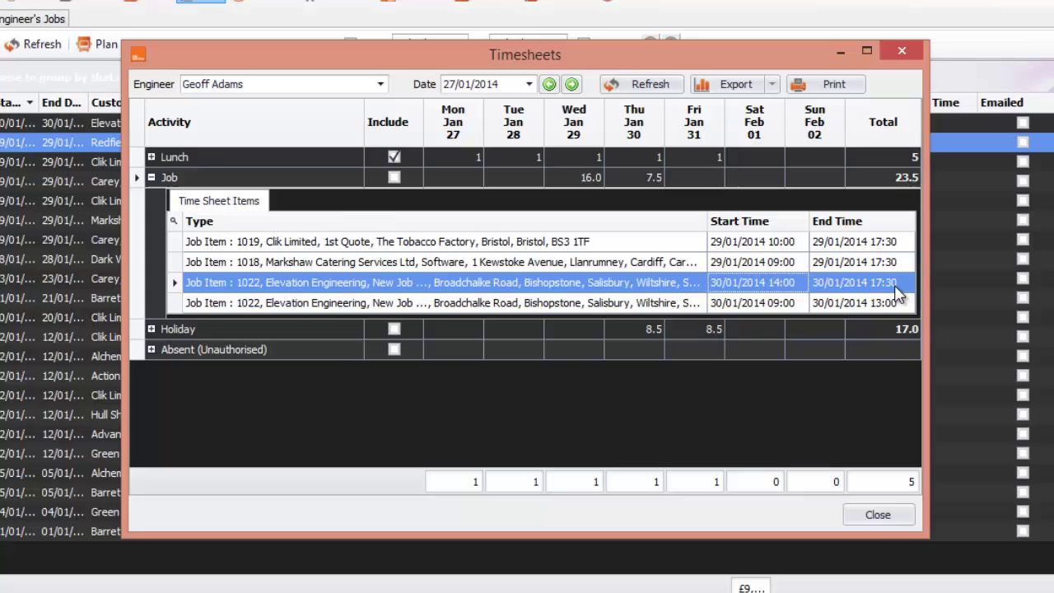
Step: Collapse the Job activity and examine the weekly totals for the Job, Holiday and Lunch activities
left_click(151, 177)
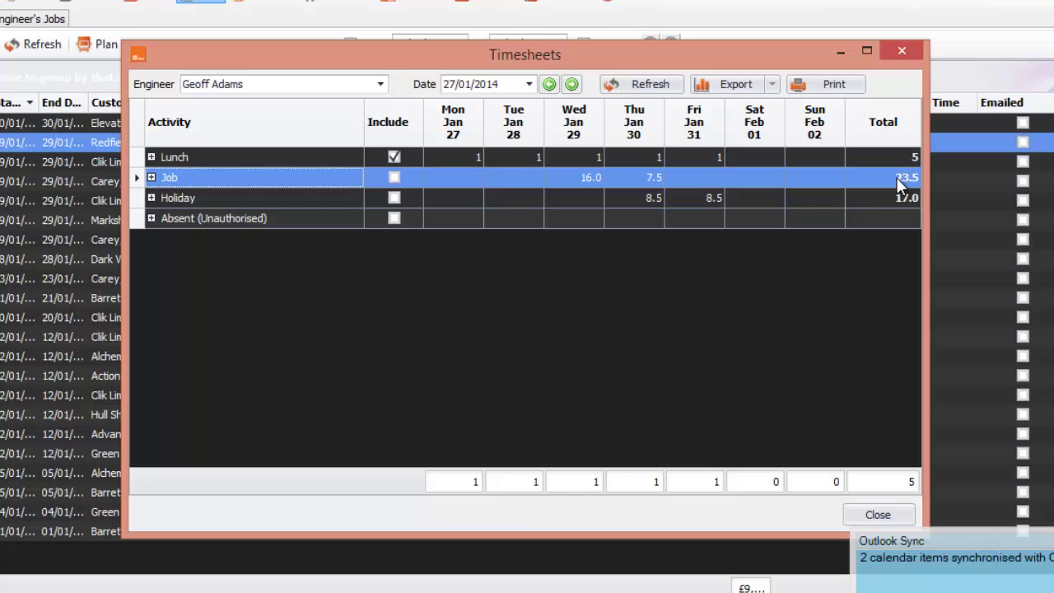
left_click(857, 198)
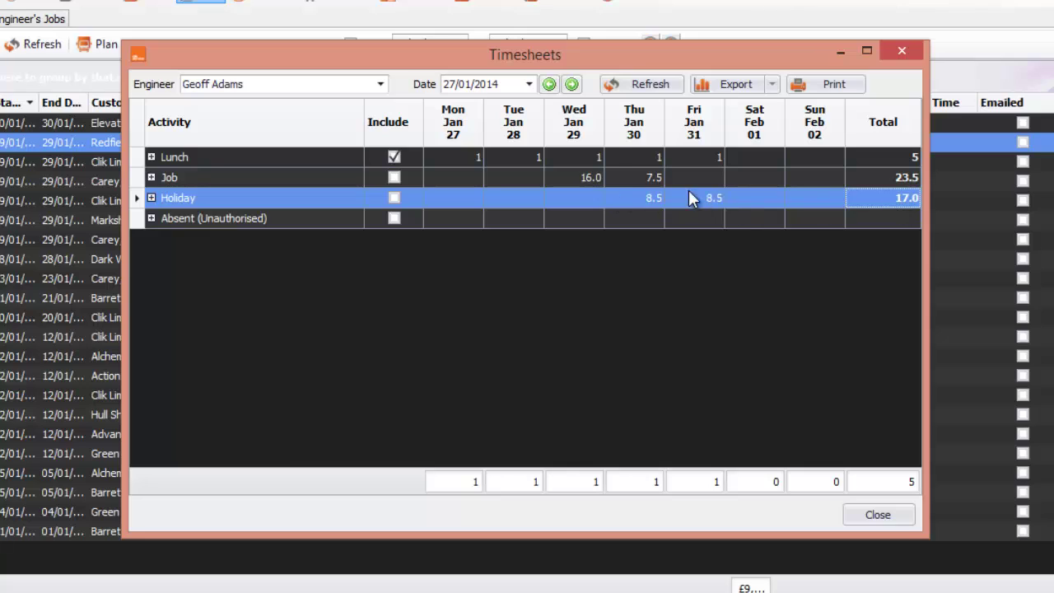
left_click(879, 158)
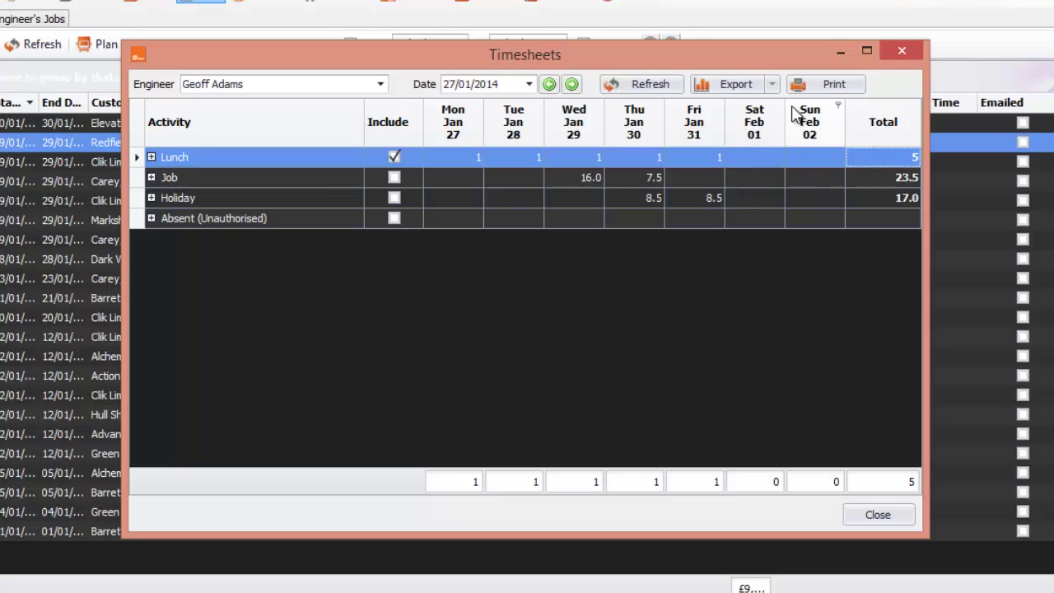
Step: Preview the printable timesheet using the Timesheet Analysis template, and close both the preview and the Timesheets window
left_click(821, 86)
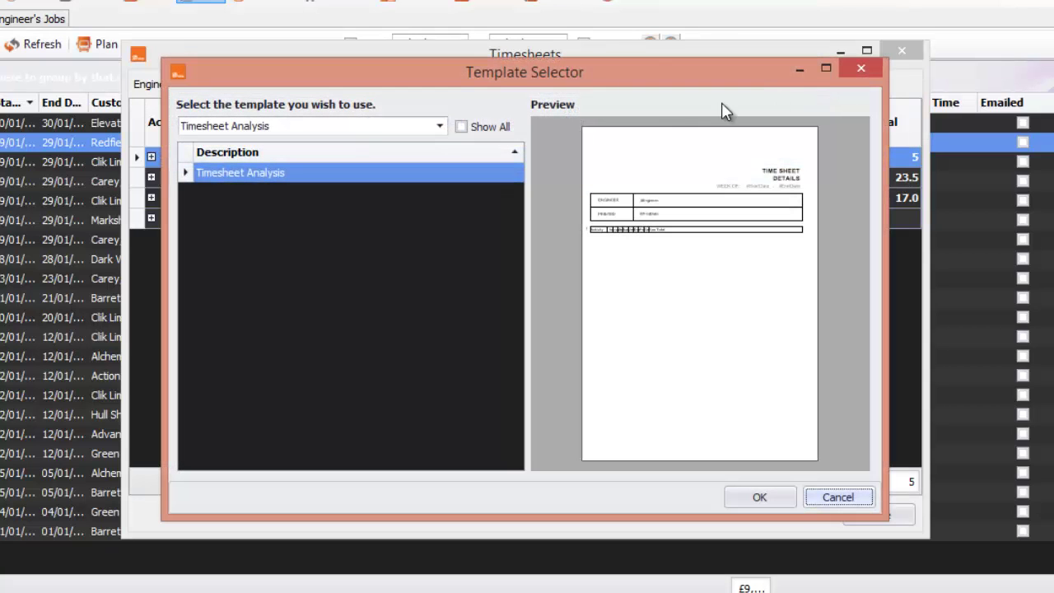
left_click(759, 496)
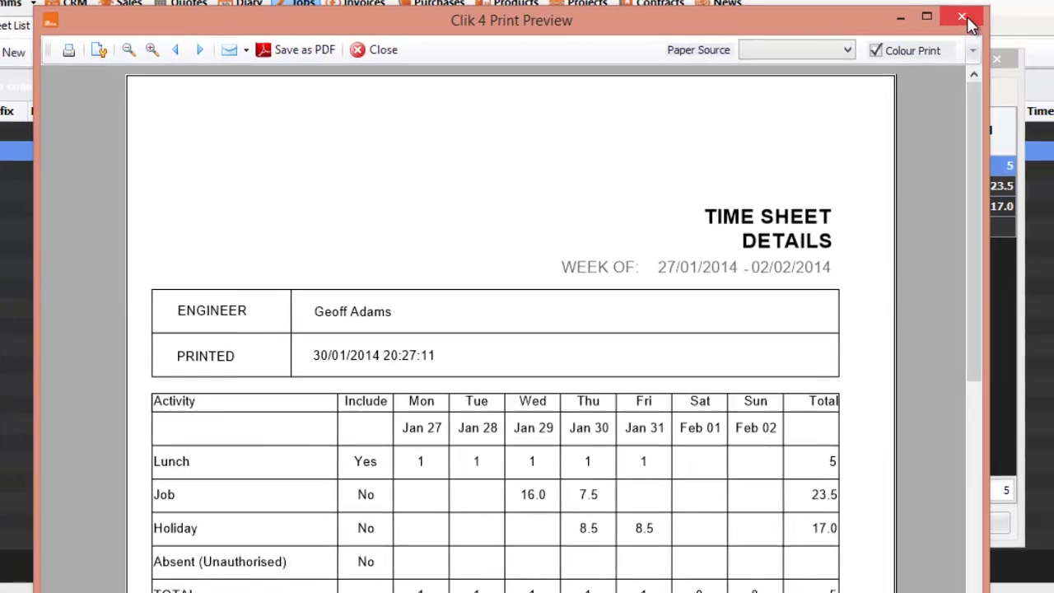
left_click(993, 17)
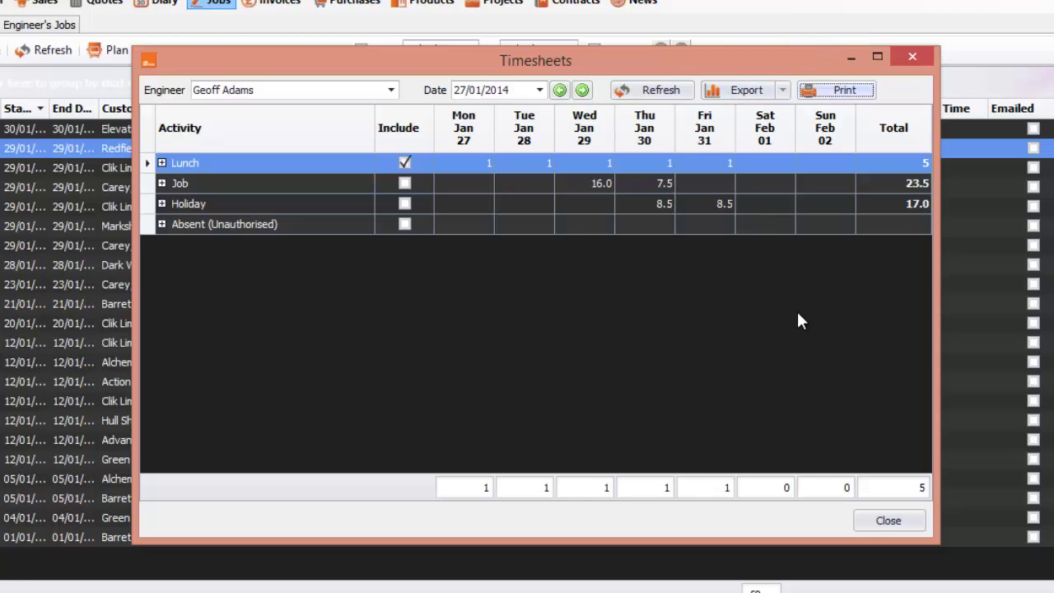
left_click(888, 522)
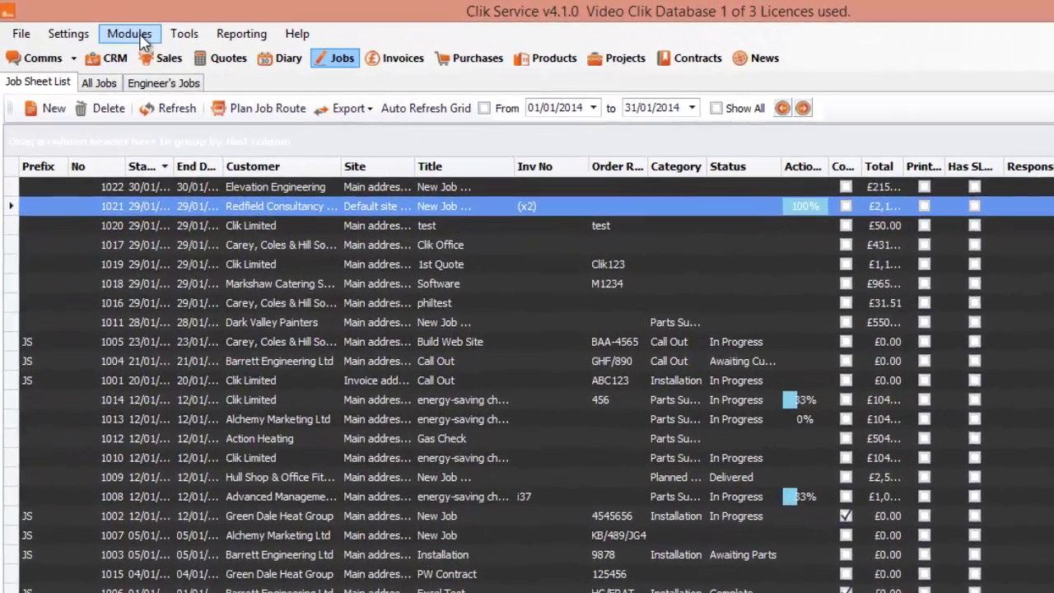
Step: Open the Timesheet Editor and load the same engineer's entries for the week of 27/01/2014
left_click(112, 30)
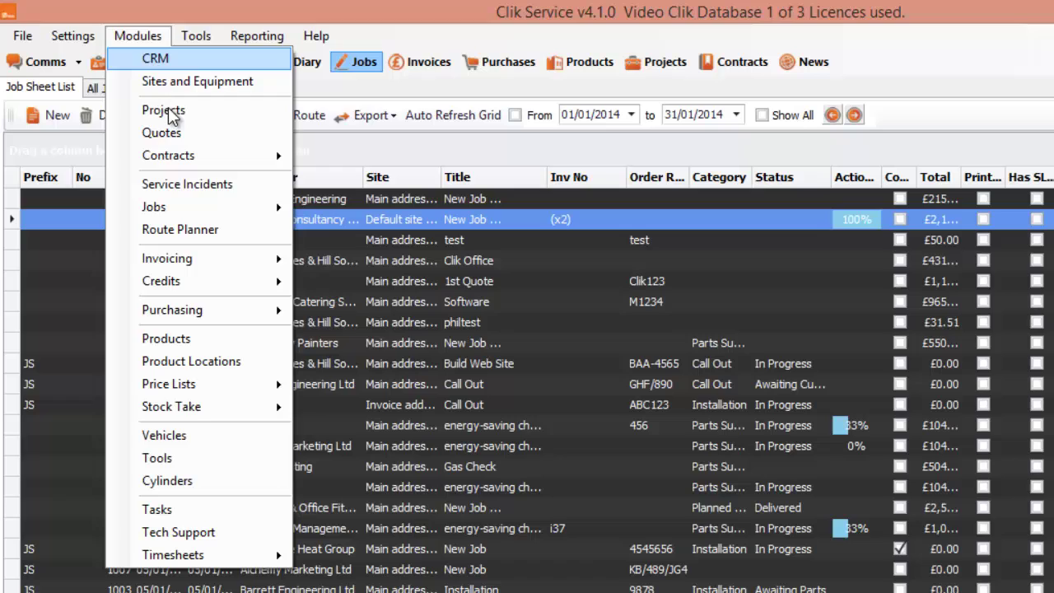
mouse_move(207, 560)
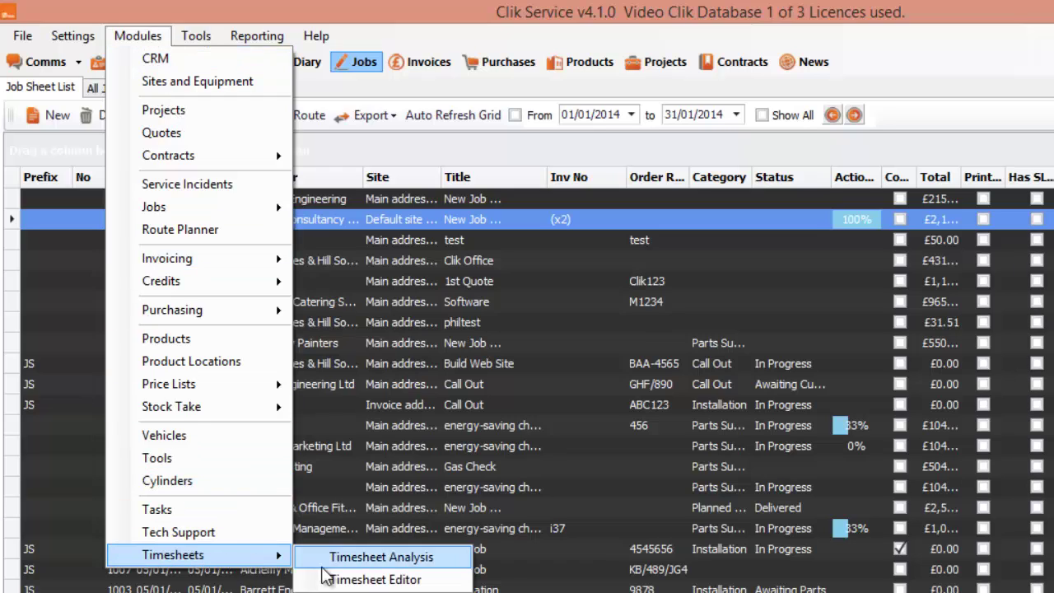
left_click(375, 579)
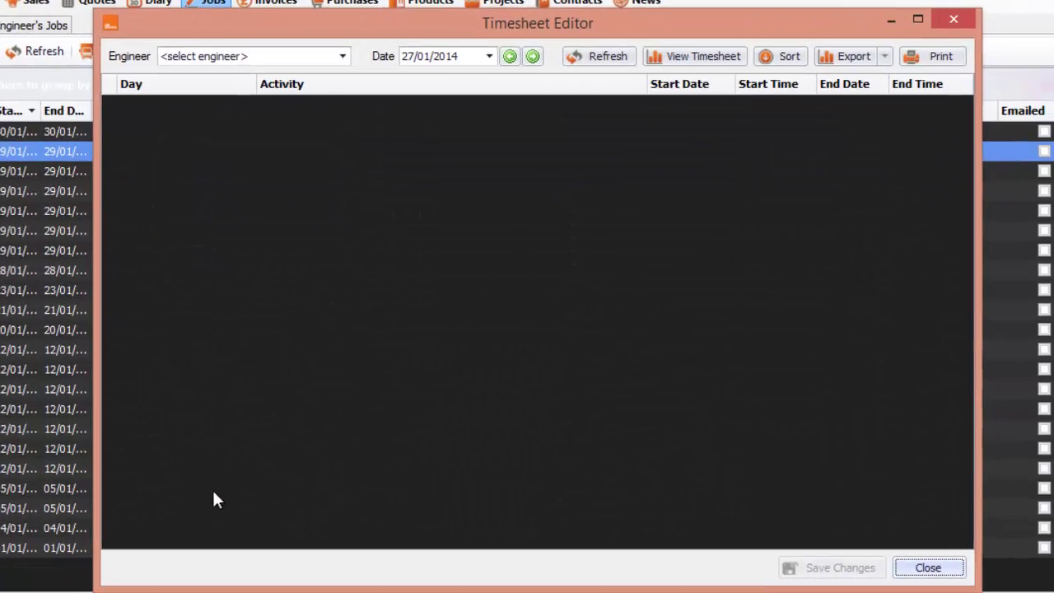
left_click(331, 51)
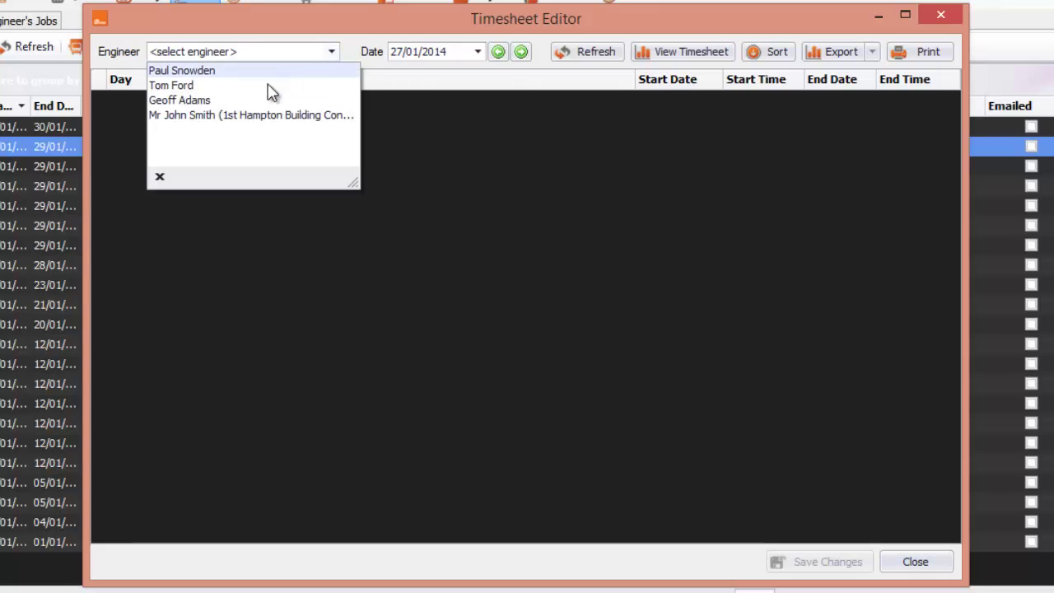
left_click(221, 98)
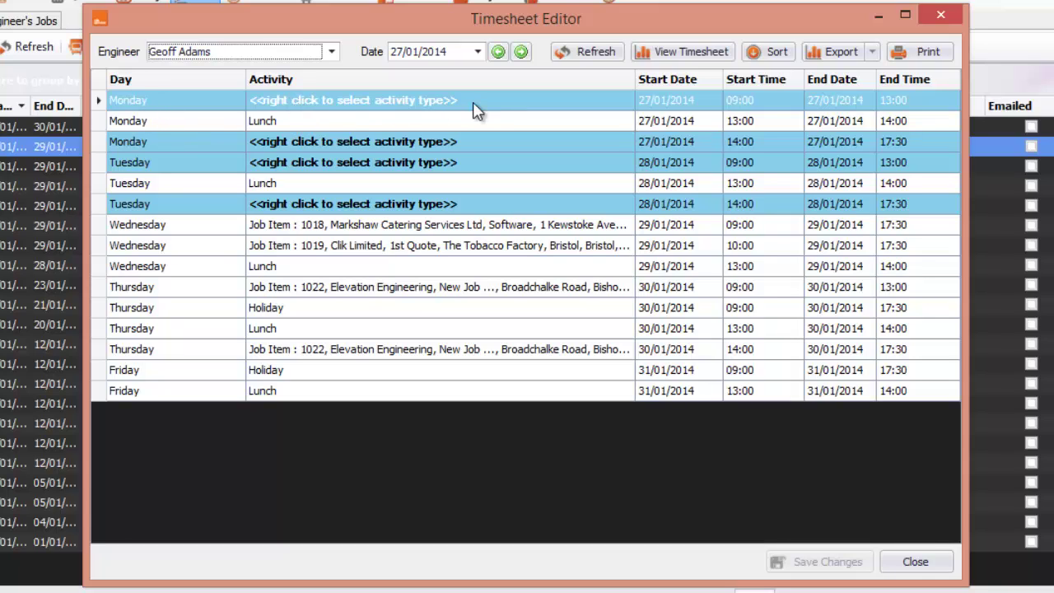
Step: Check the activity types offered for Monday's unassigned 09:00 slot and examine Thursday's Elevation Engineering and Lunch entries
right_click(452, 109)
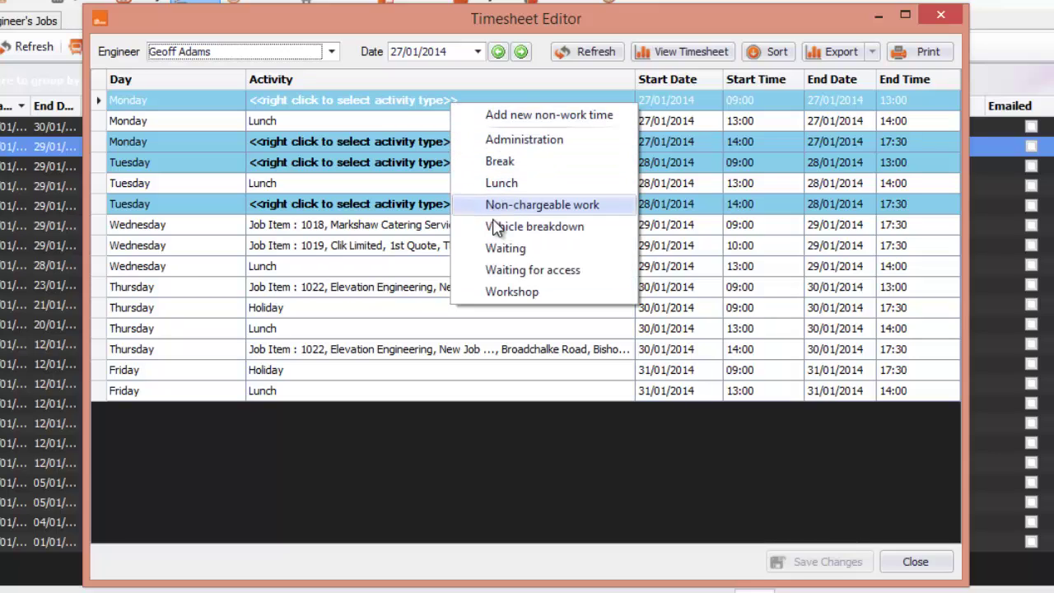
left_click(397, 96)
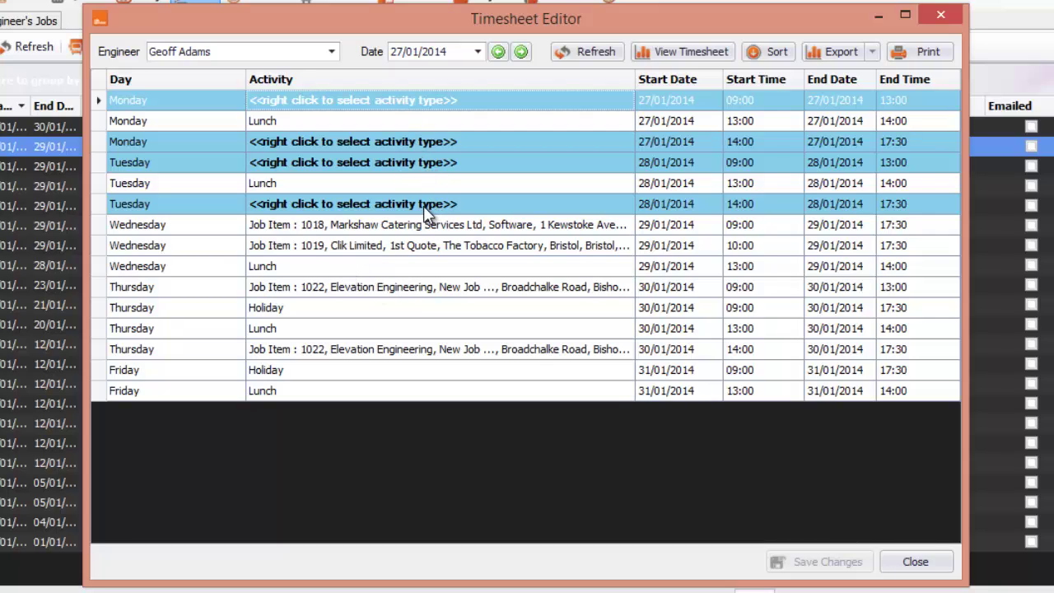
left_click(378, 288, "ctrl")
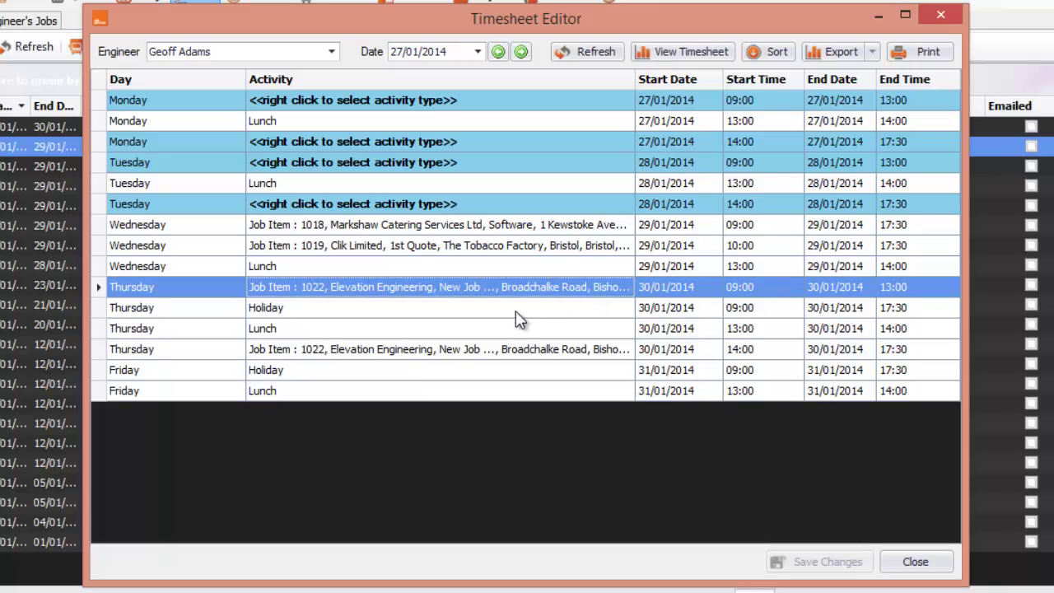
left_click(495, 329)
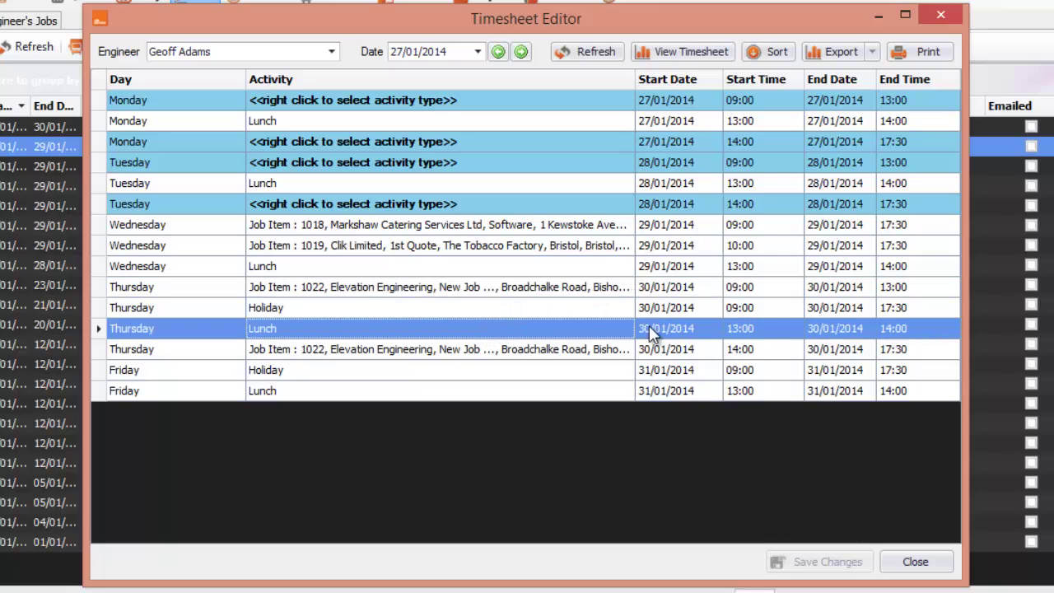
left_click(788, 349)
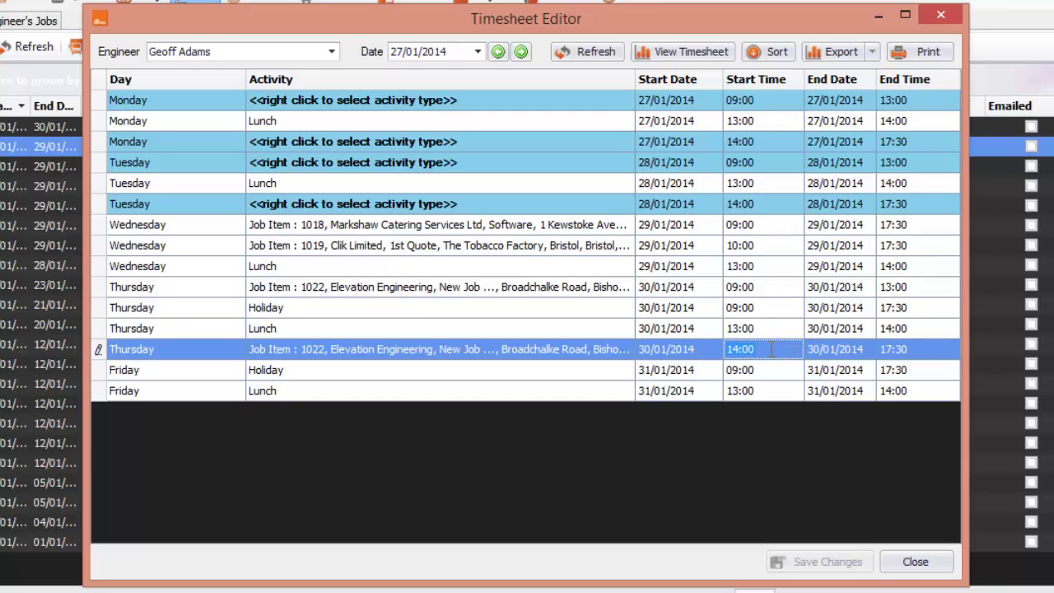
left_click(926, 350)
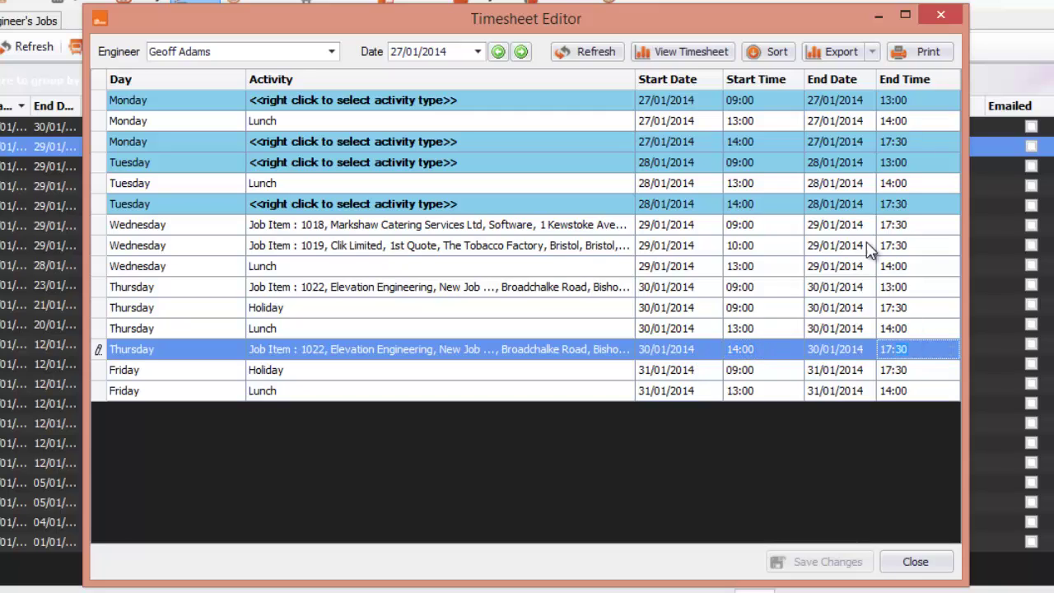
Step: View the weekly timesheet and the available export formats from the Timesheet Editor, and close the editor
left_click(679, 51)
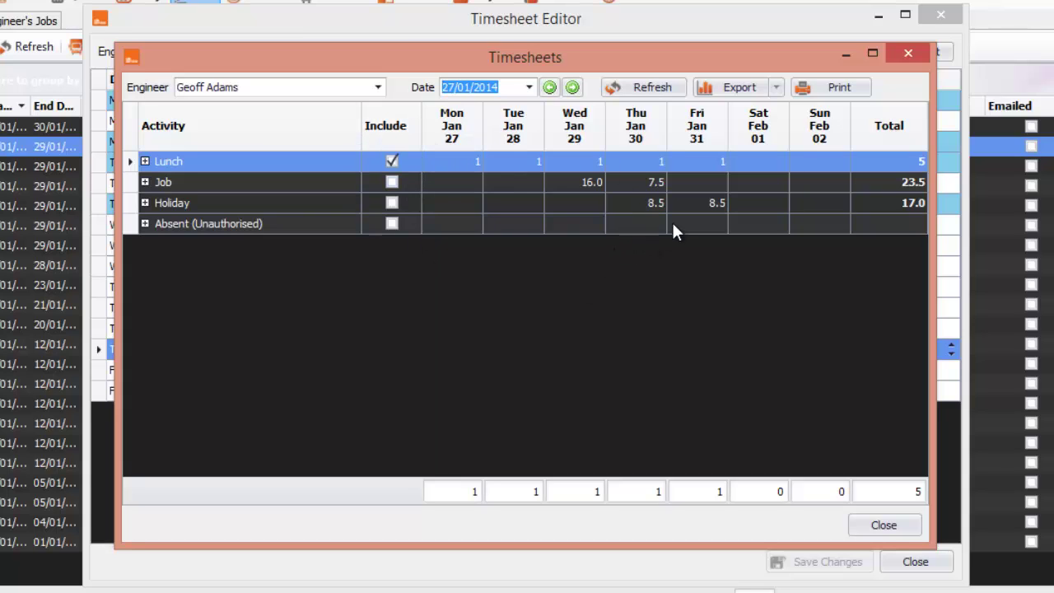
left_click(877, 516)
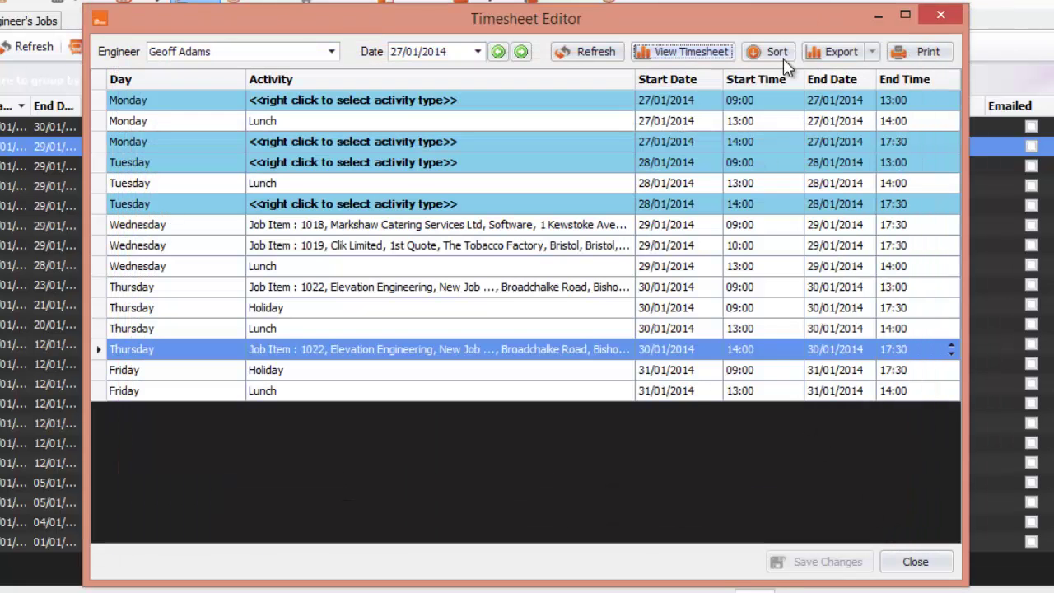
left_click(872, 51)
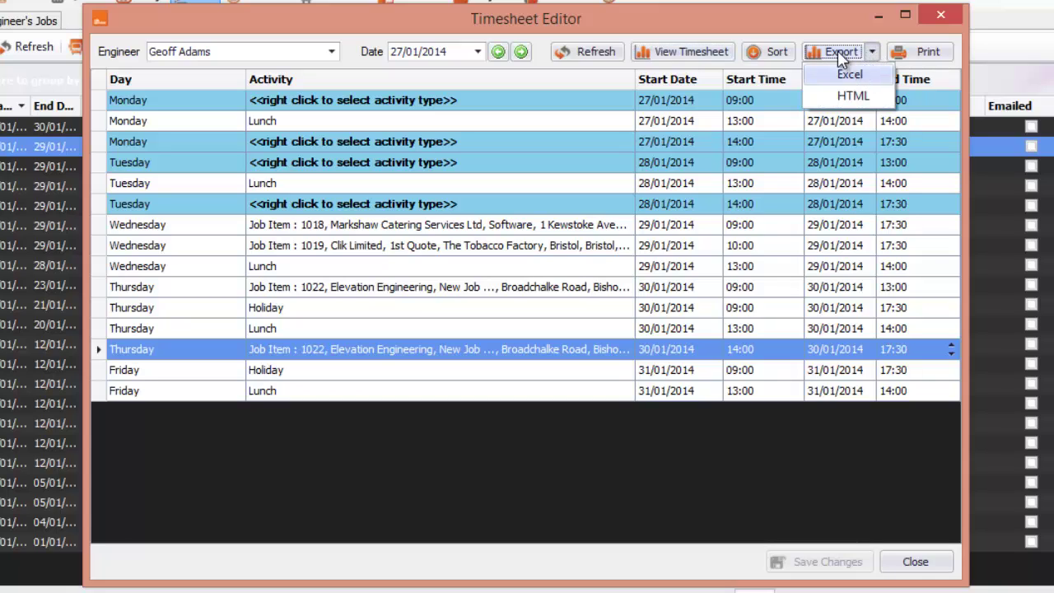
left_click(738, 24)
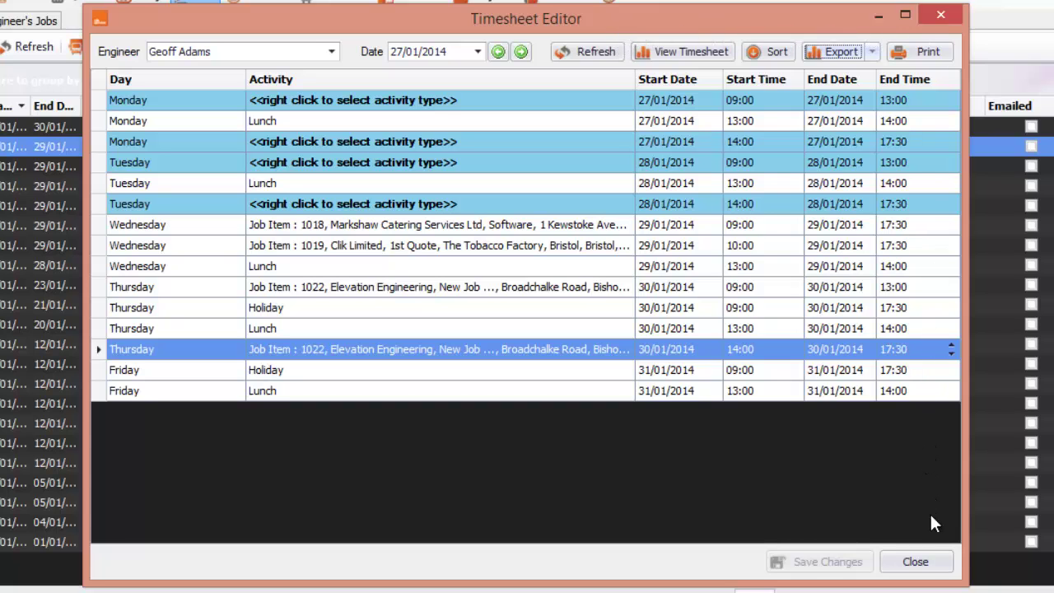
left_click(922, 563)
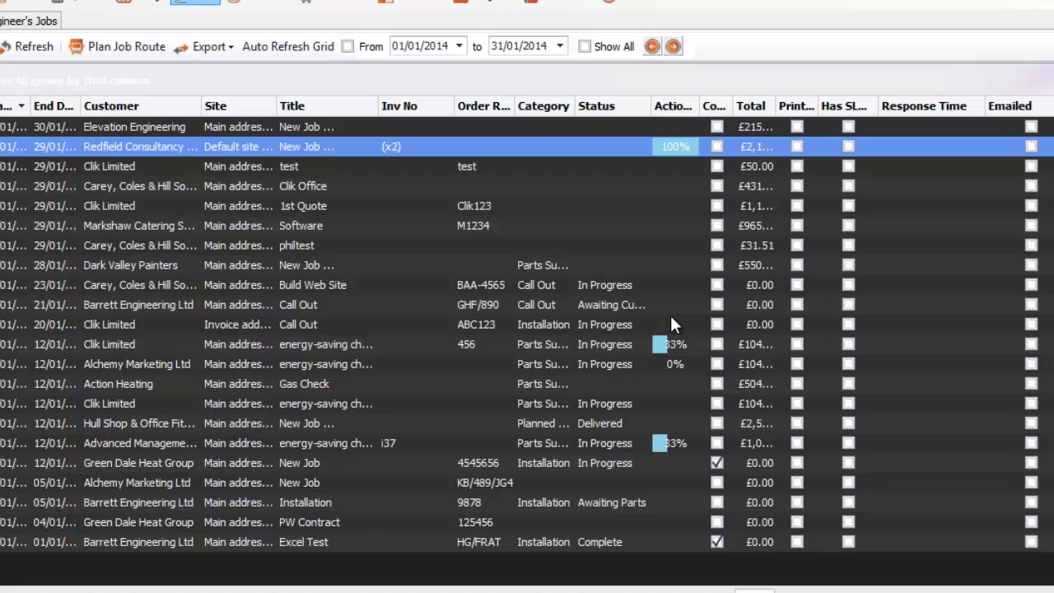